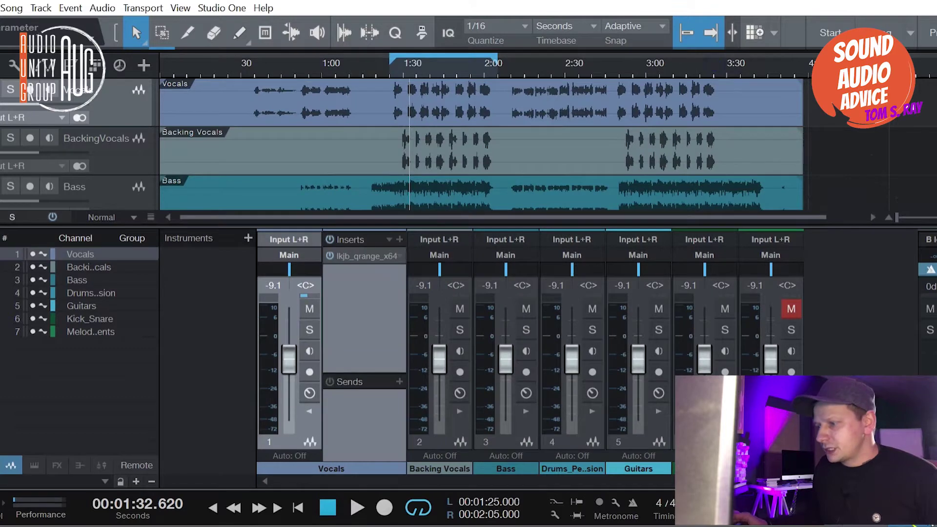
Hide the mixing console to show all tracks, and play the song from 1:20 to hear the current mix.
key(F3)
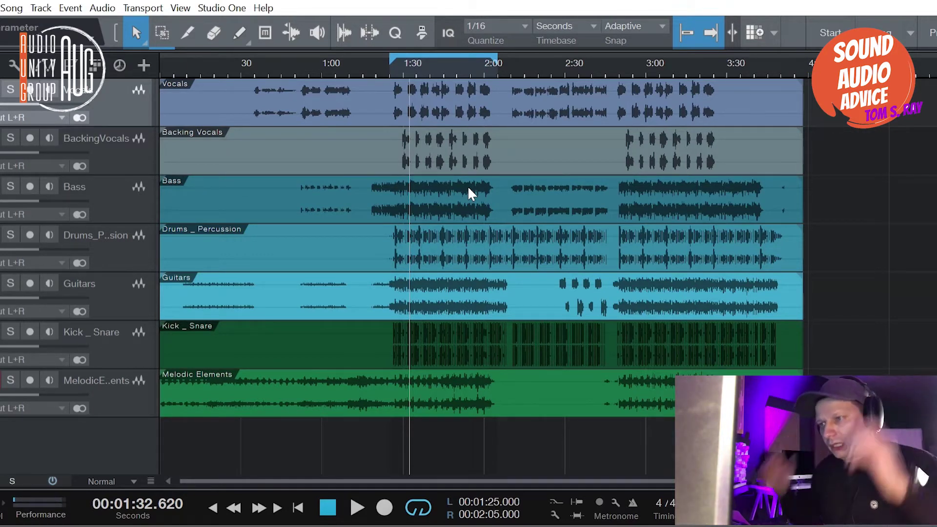
click(390, 72)
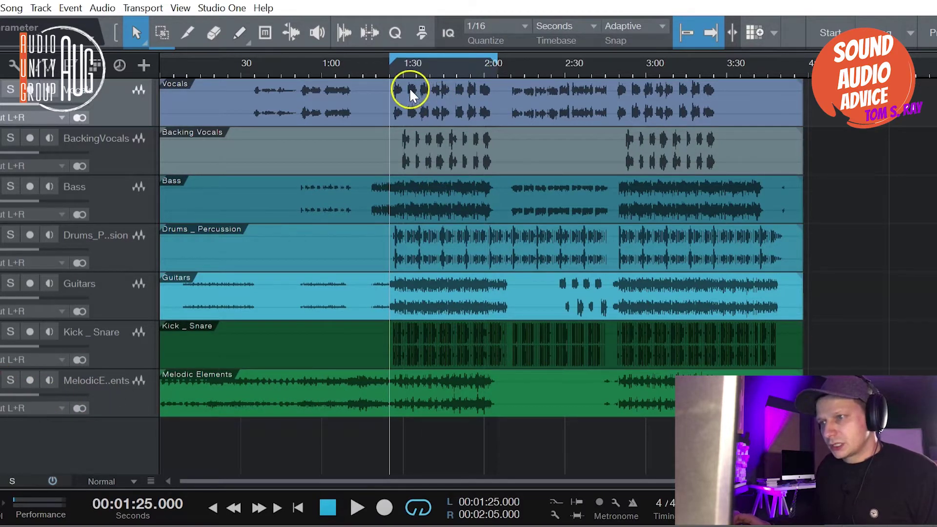
click(374, 75)
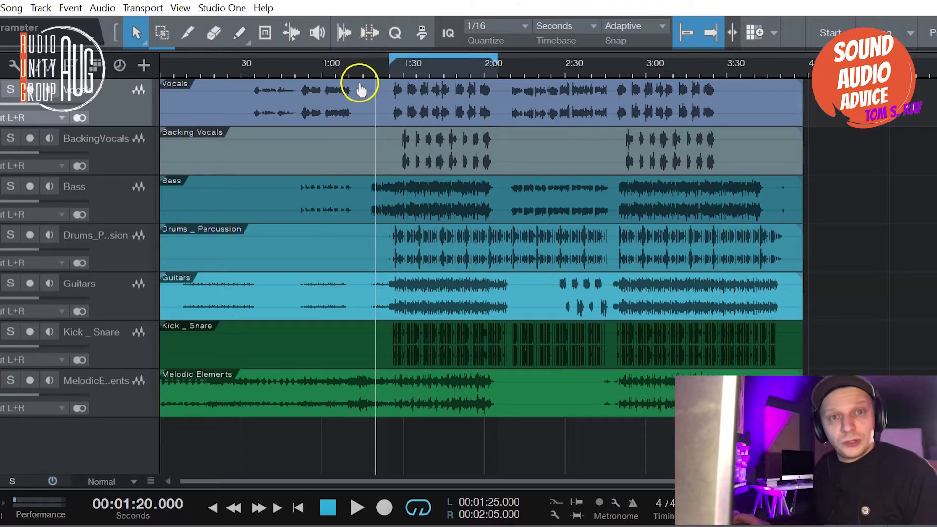
key(space)
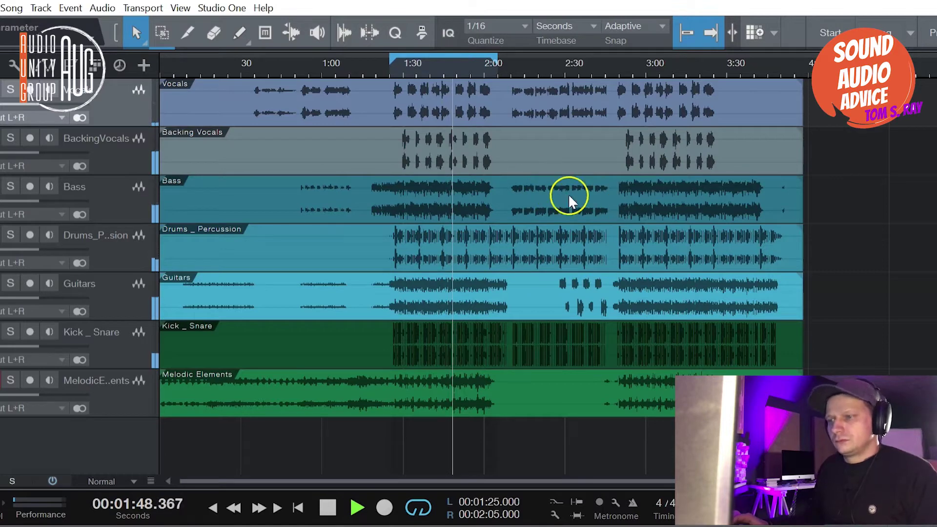
key(space)
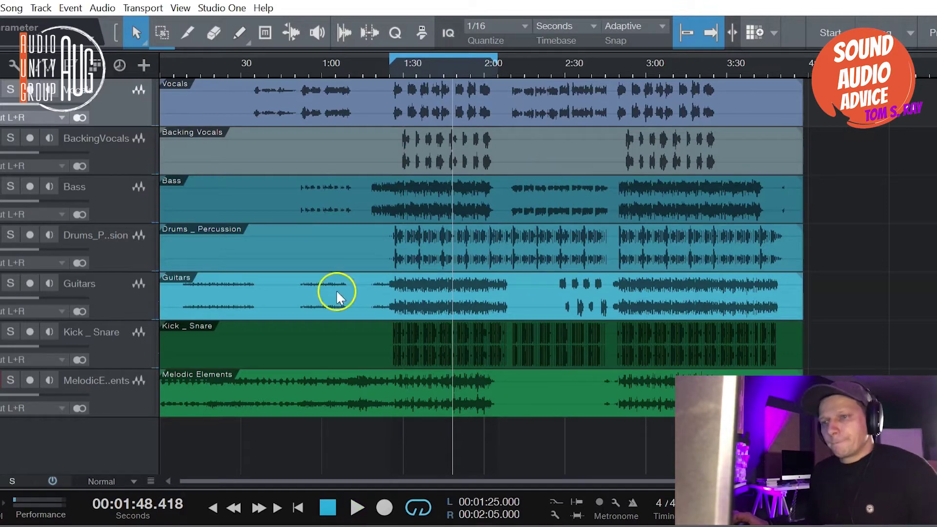
Show the mixing console and open the lkjb QRange equalizer on the Vocals channel, moving its window over the mixer.
key(F3)
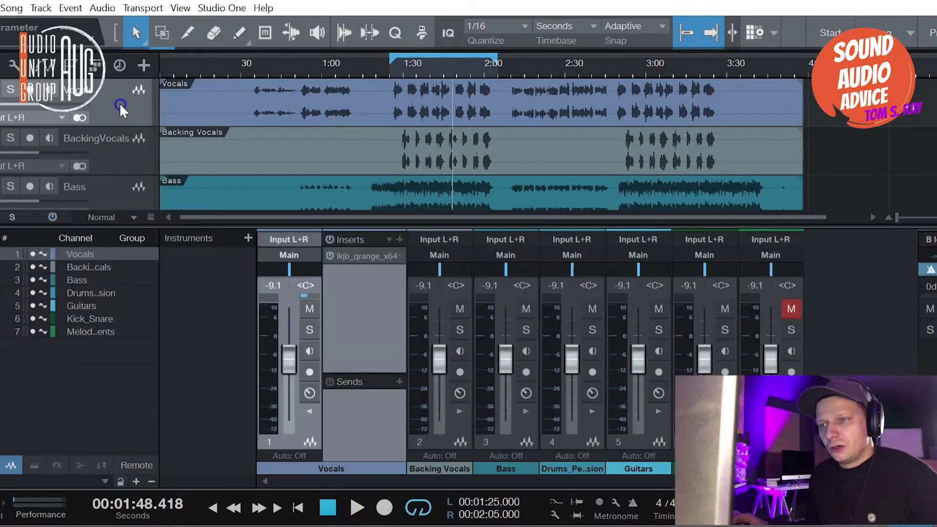
click(365, 256)
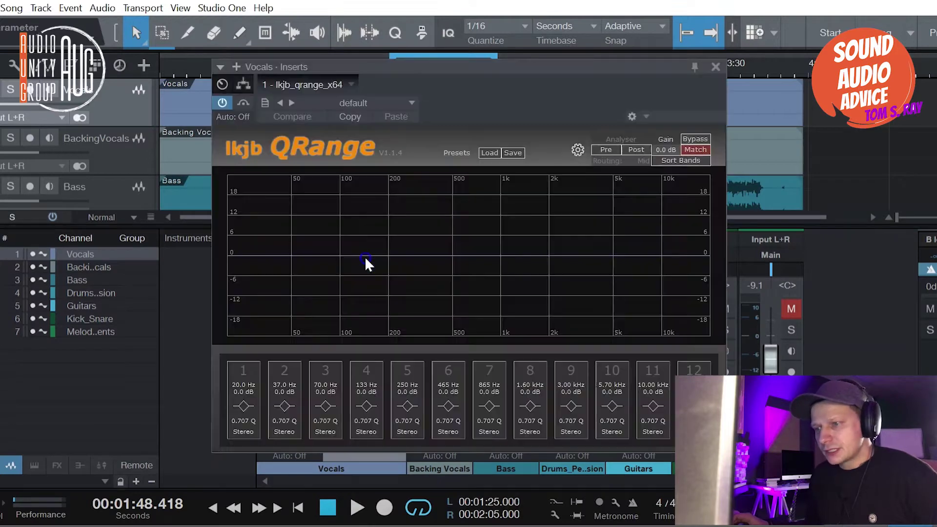
drag(540, 61, 774, 109)
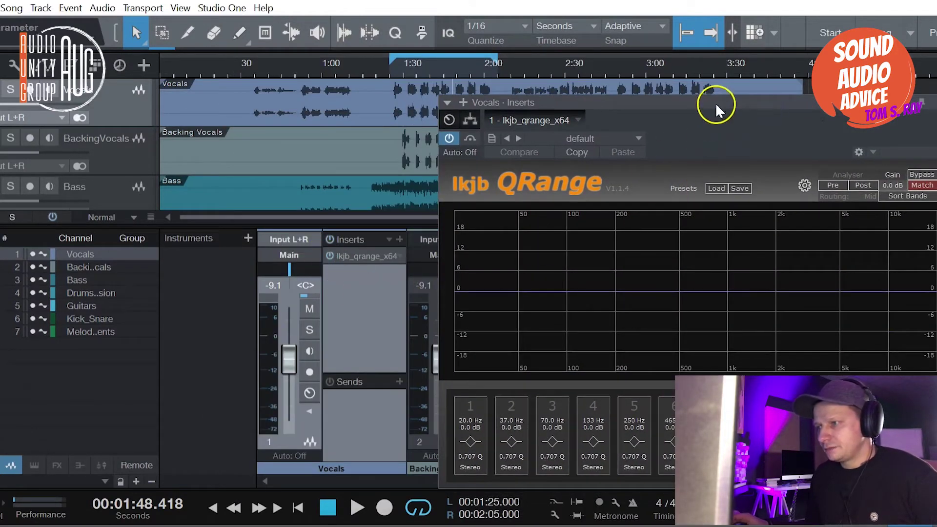
drag(715, 102, 505, 76)
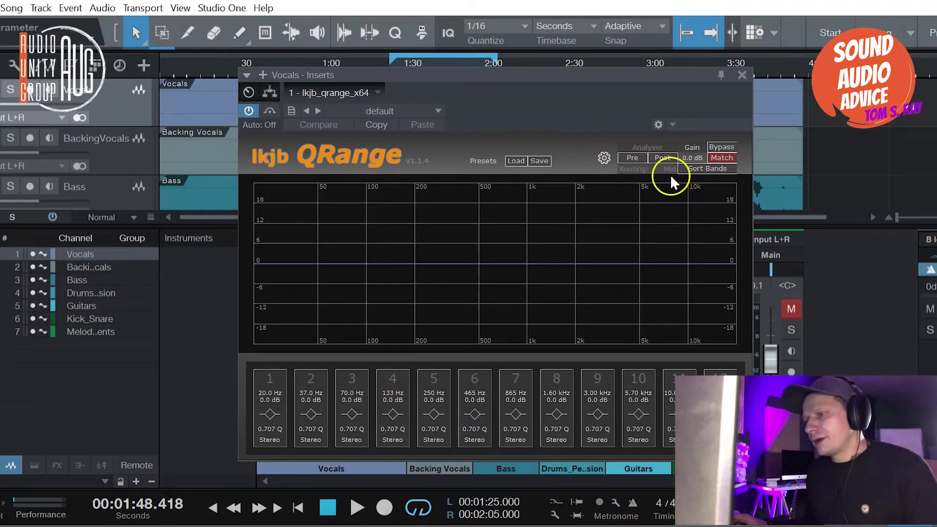
Enable QRange's Pre analyser and play the song to examine the frequency range of the vocals.
key(space)
click(634, 157)
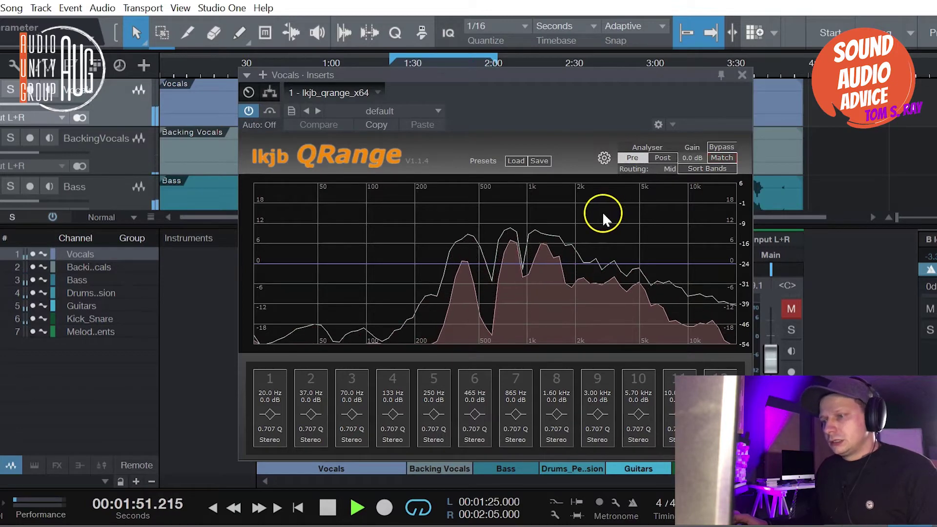
key(space)
click(687, 280)
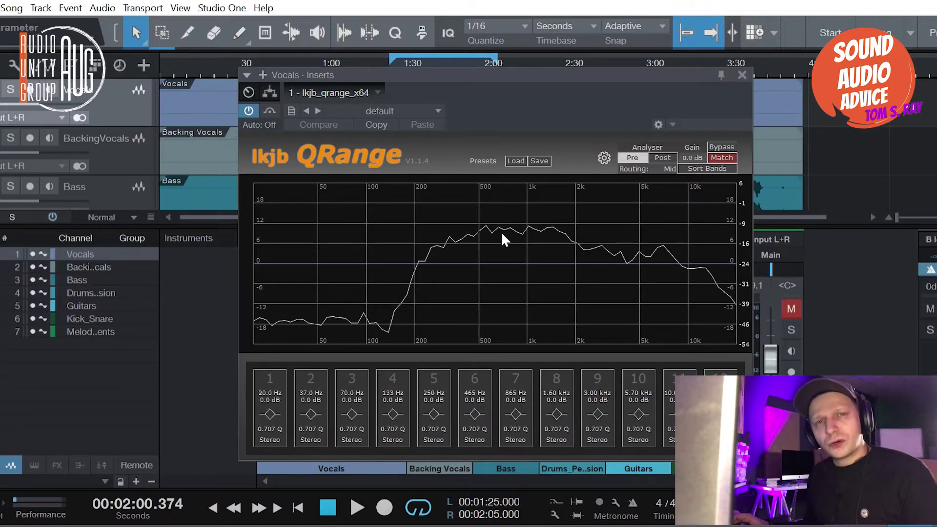
drag(502, 230, 478, 282)
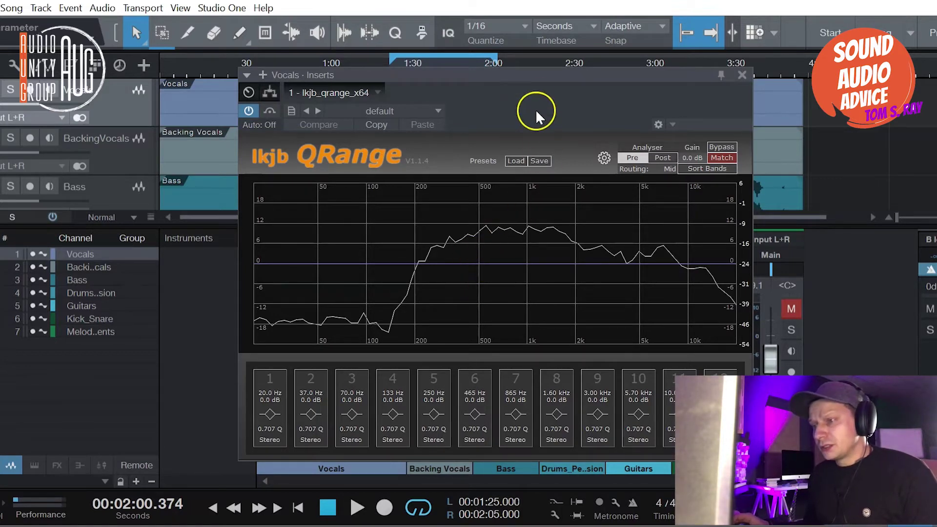
Solo the Vocals channel and play it to examine its spectrum in the QRange analyser.
drag(546, 72, 758, 80)
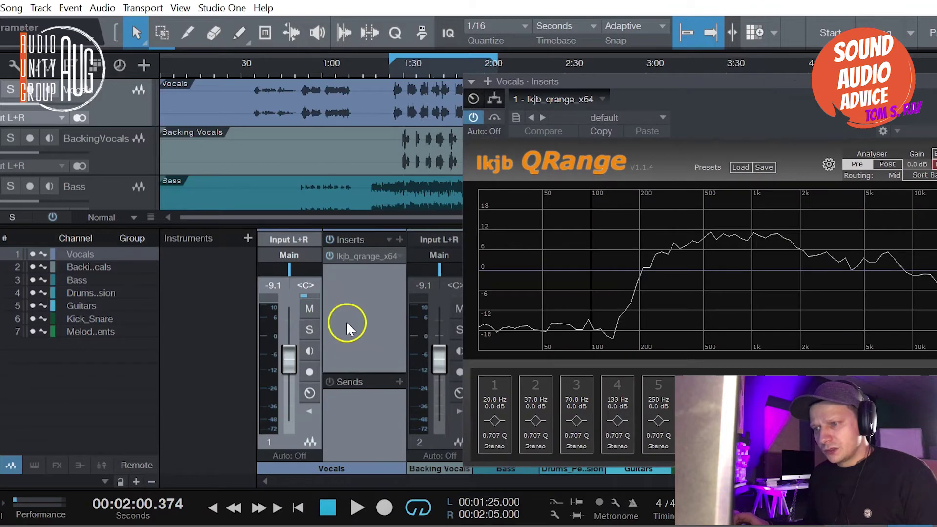
click(313, 328)
drag(624, 86, 414, 108)
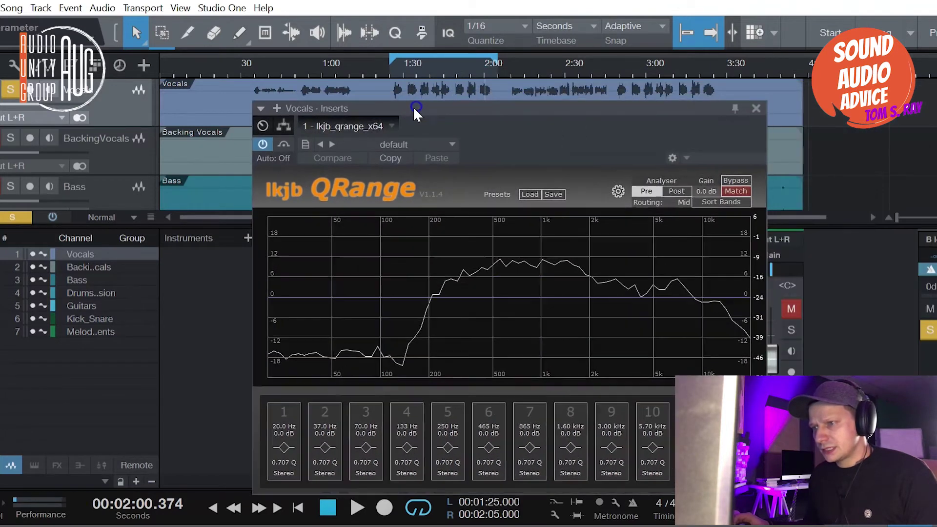
key(space)
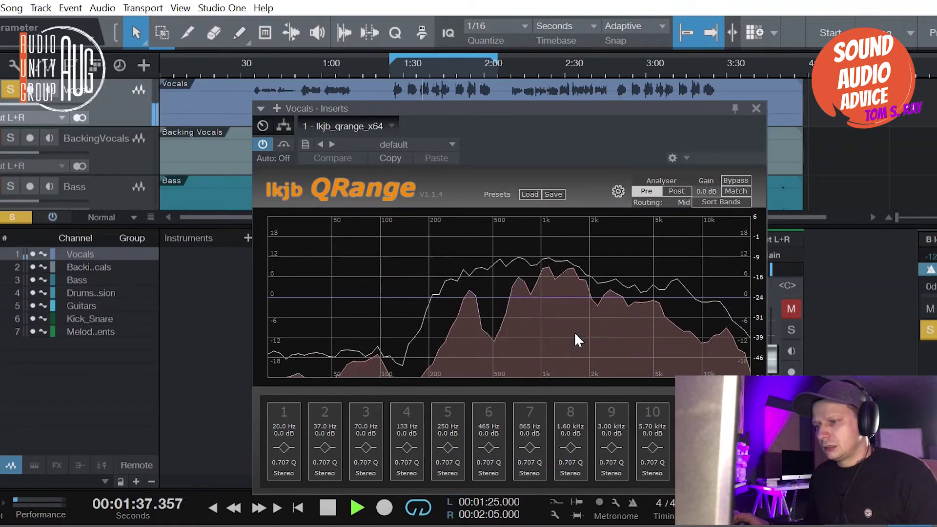
key(space)
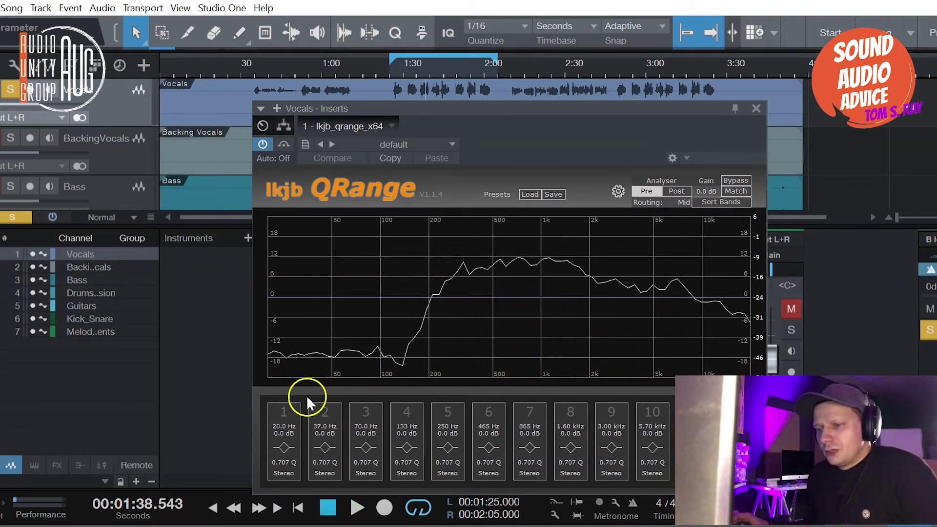
Enable QRange band 1 as a Low Cut at about 20.5 Hz and band 4 at about 96.4 Hz with -0.6 dB gain.
click(282, 435)
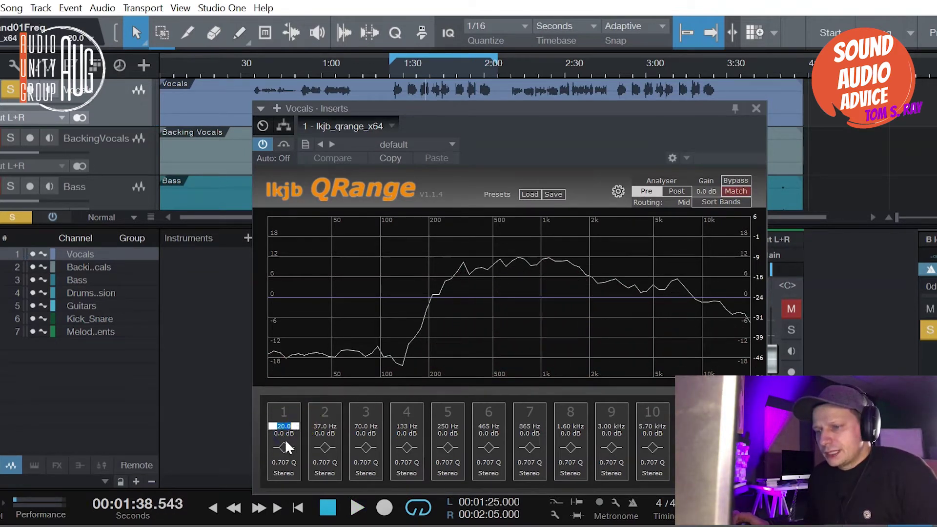
click(284, 447)
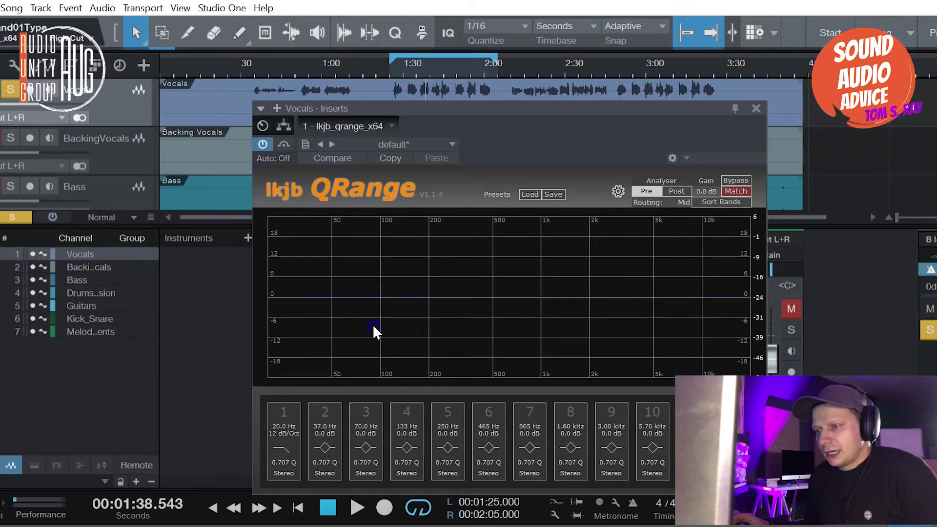
double_click(377, 298)
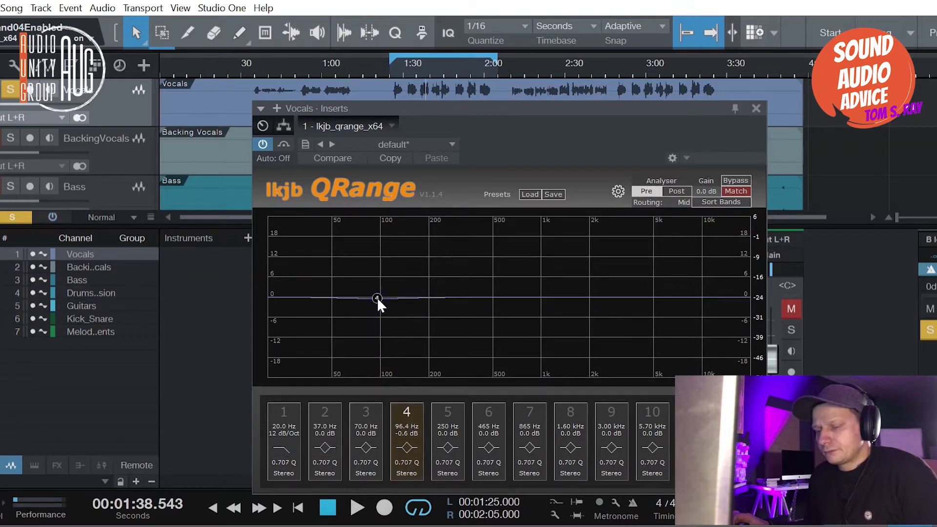
double_click(270, 297)
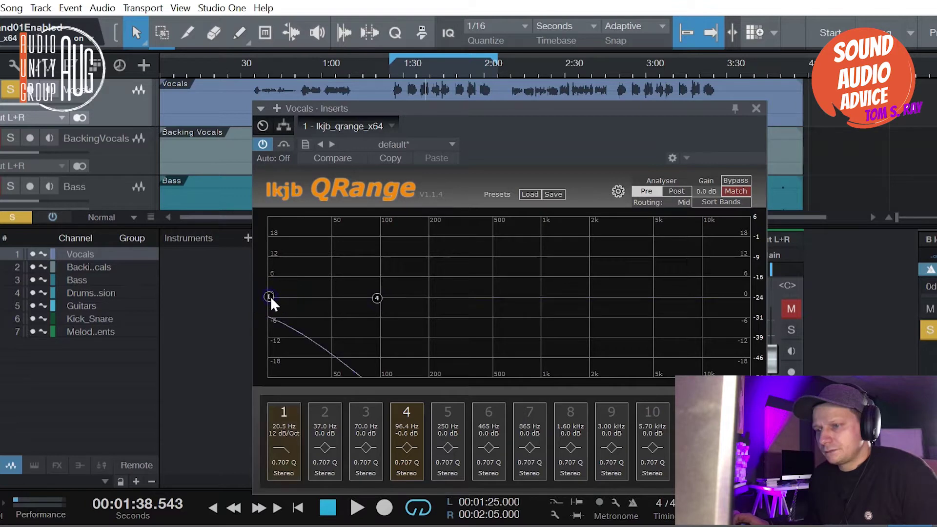
click(284, 447)
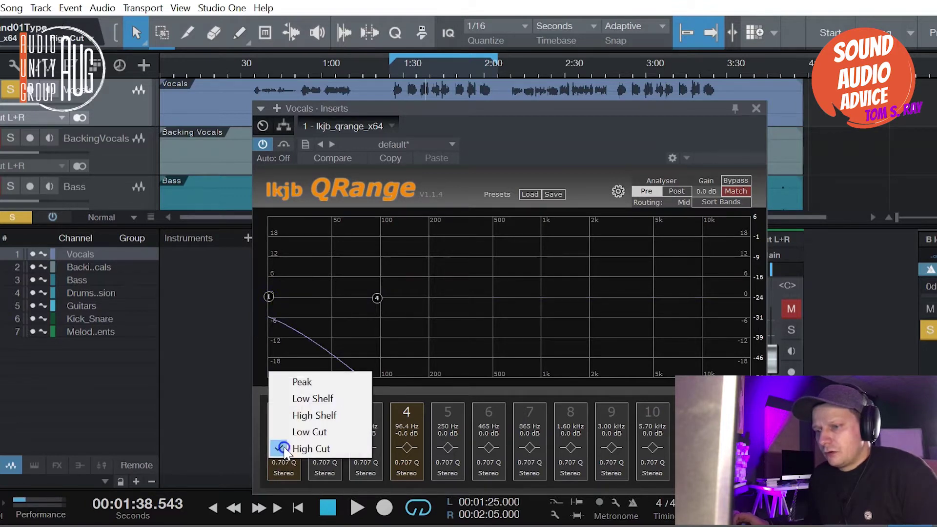
click(314, 432)
Adjust the Q of the band 1 low cut to about 0.470 for a gentle low-end roll-off.
scroll(284, 458, up, 5)
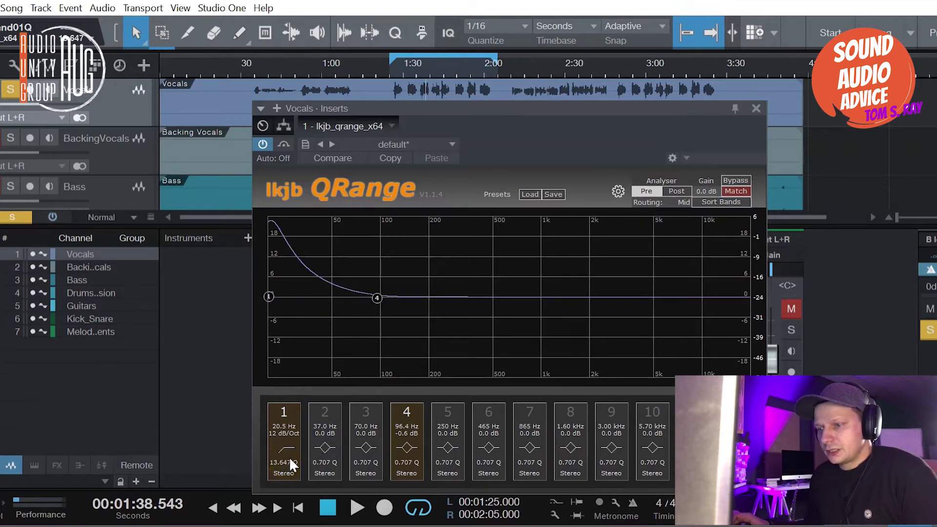
drag(290, 458, 272, 516)
drag(287, 468, 287, 458)
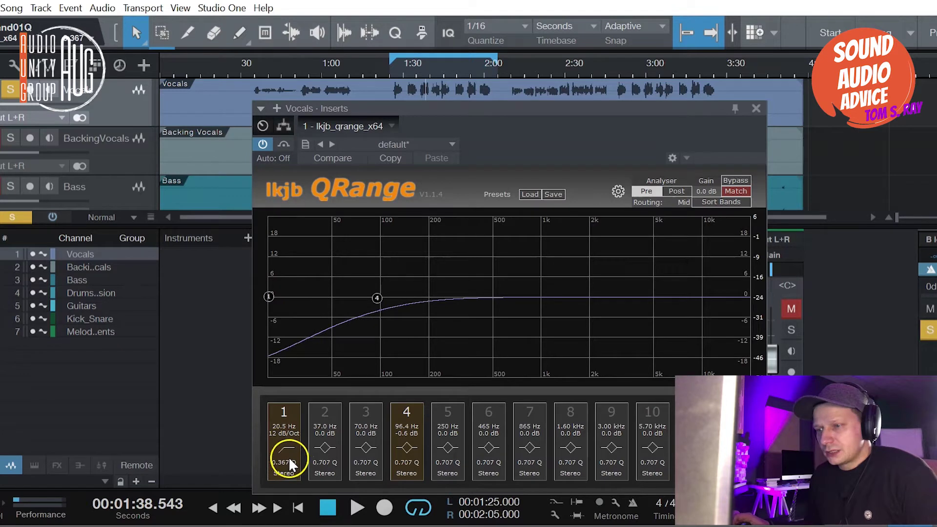
drag(292, 460, 294, 427)
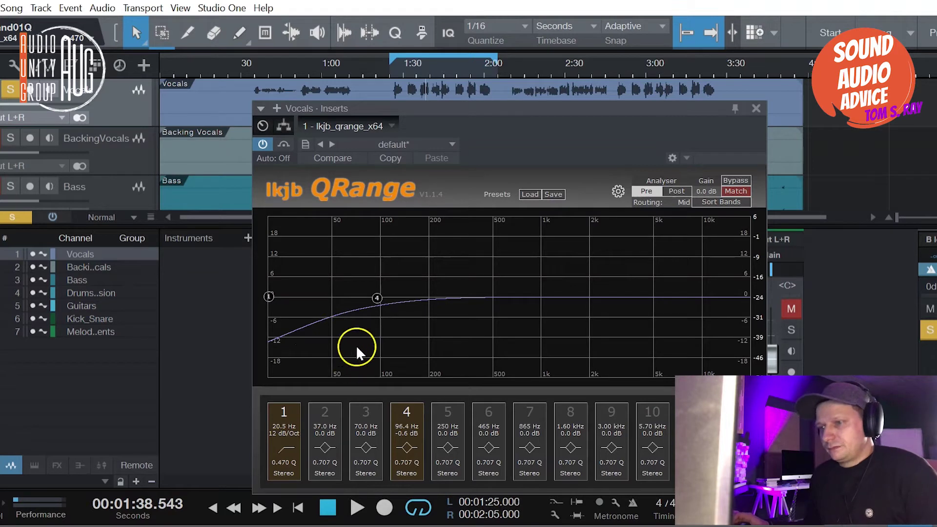
Move EQ band 4 to about 95.7 Hz with 0.1 dB gain.
drag(377, 300, 378, 298)
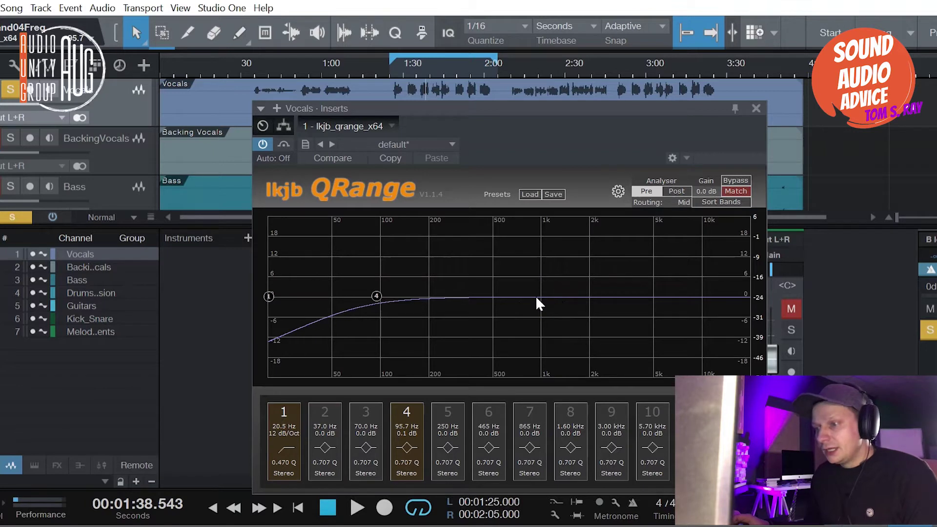
click(552, 322)
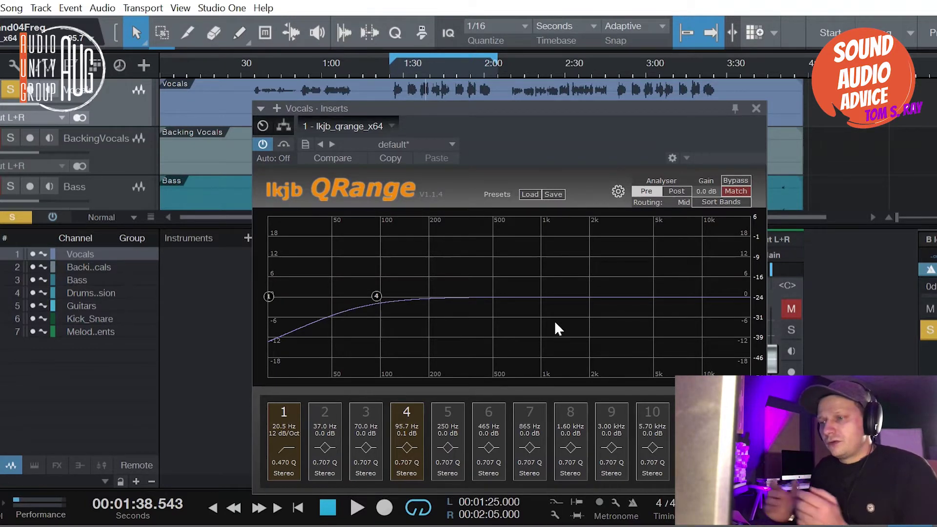
click(598, 305)
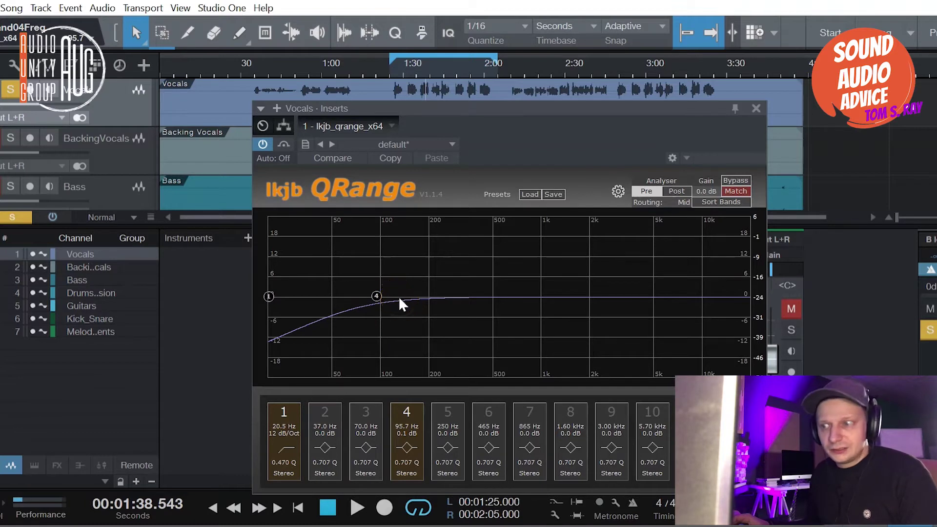
Add band 7 near 1 kHz and, during playback, boost it to about 16.9 dB at 1.18 kHz with a Q of 1.566.
double_click(540, 296)
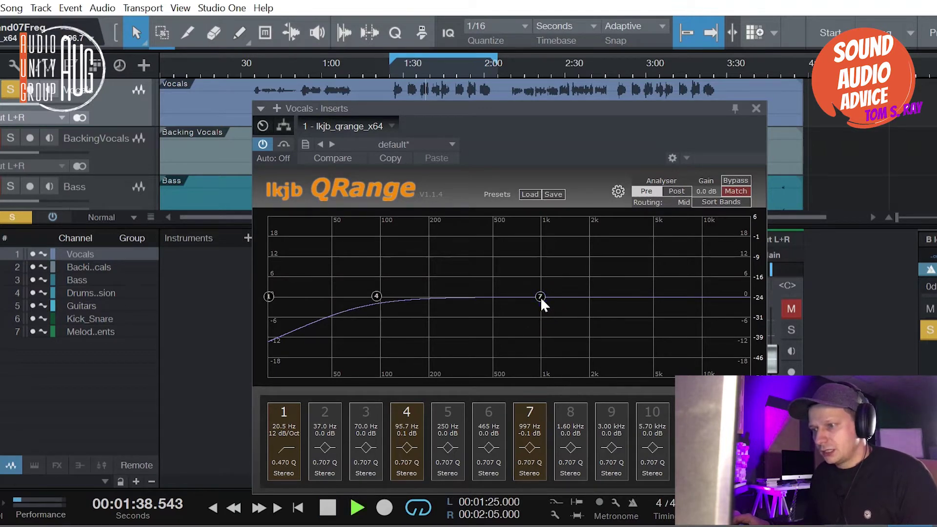
key(space)
drag(541, 297, 552, 238)
scroll(541, 248, up, 4)
key(space)
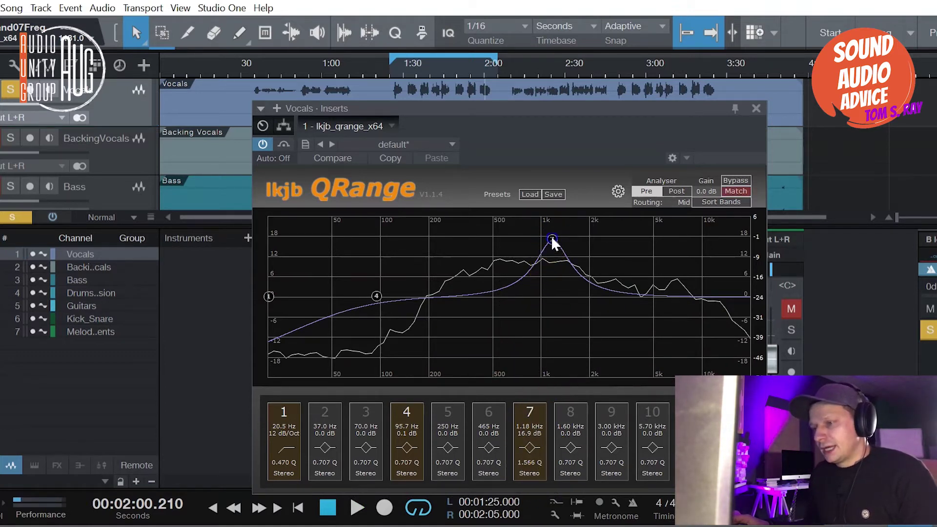
Set band 7 to about 5.1 dB at 1.19 kHz with Q 0.707, and add band 9 at about 2.44 kHz with 2.3 dB.
drag(552, 239, 553, 283)
scroll(550, 276, down, 10)
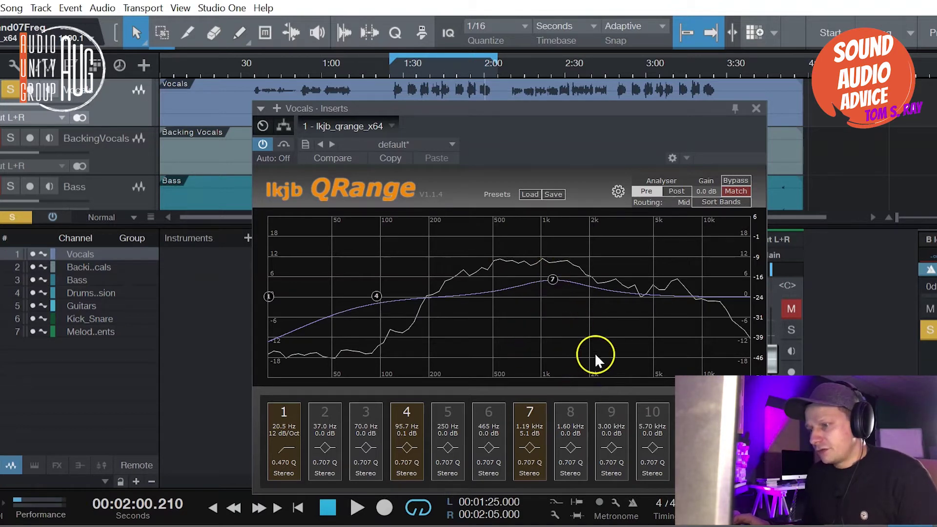
click(608, 288)
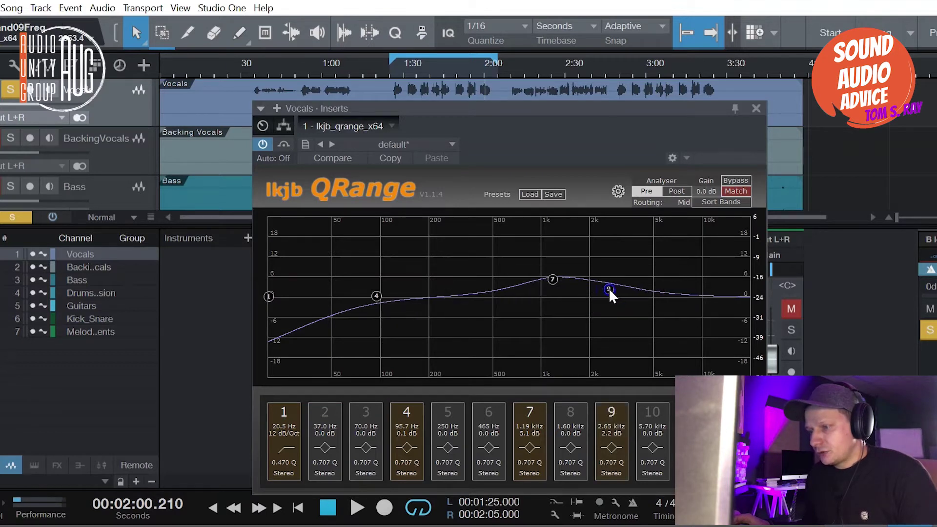
drag(608, 288, 604, 292)
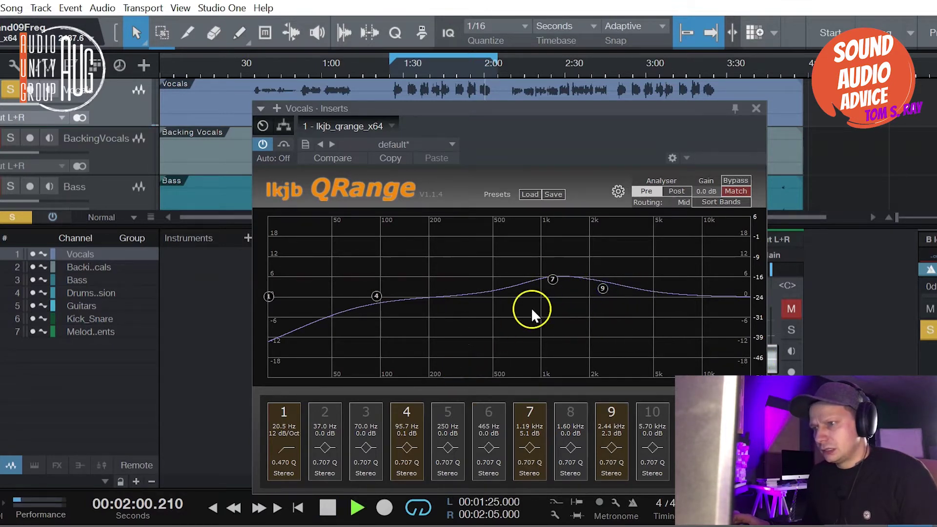
Play the looped chorus of the Vocals and toggle the EQ bypass on and off to compare the sound.
key(space)
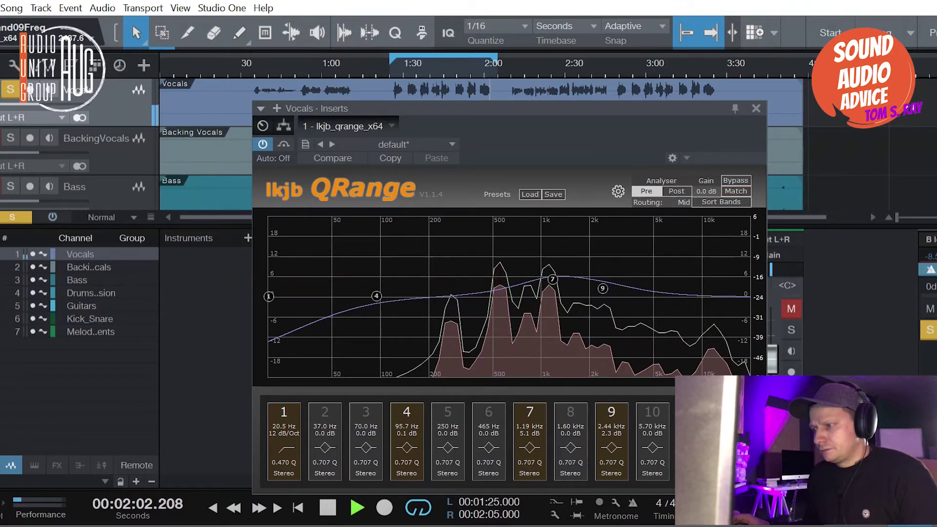
click(423, 73)
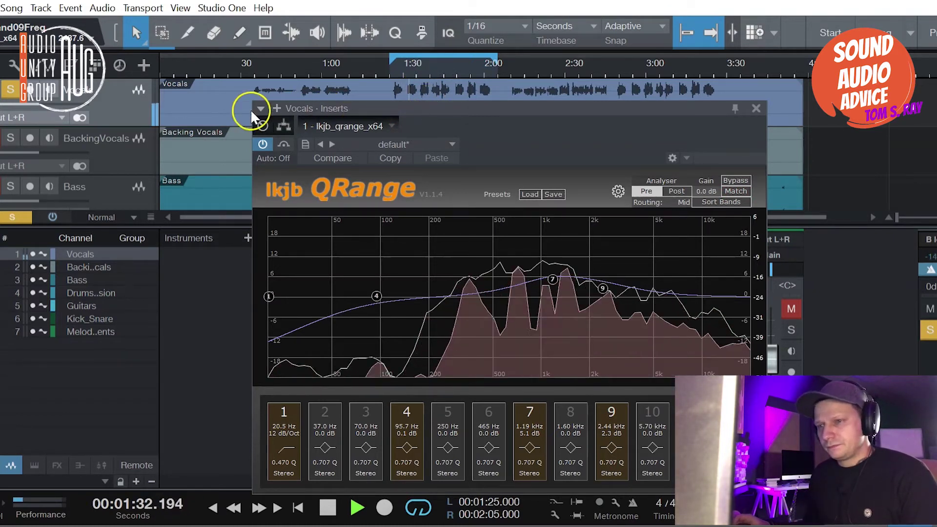
click(284, 144)
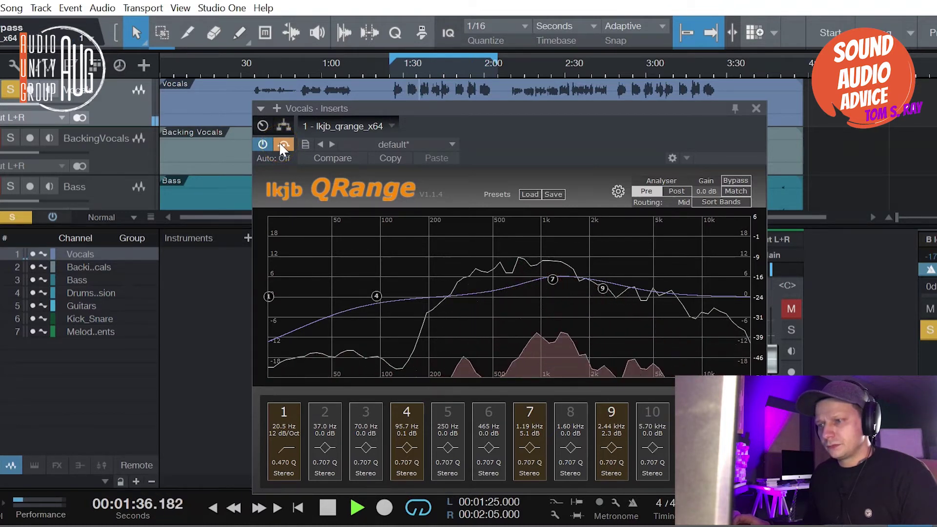
click(283, 144)
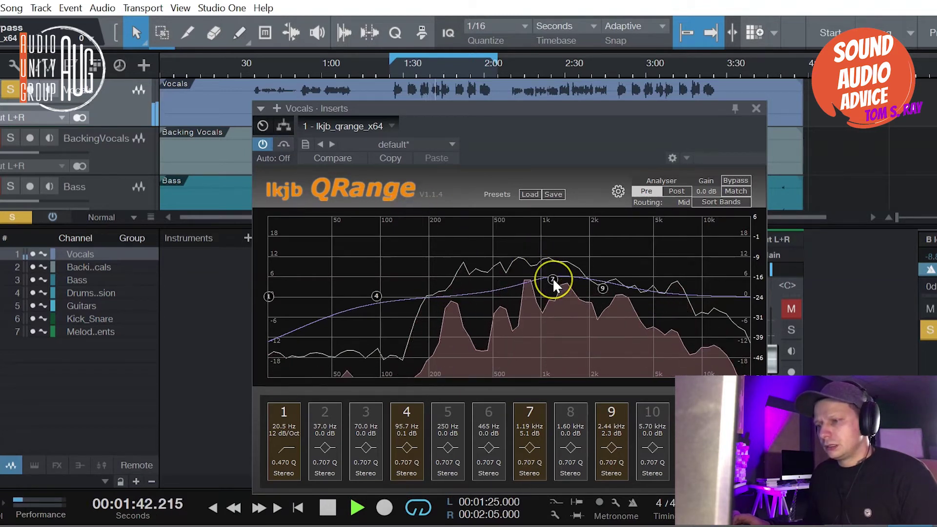
key(space)
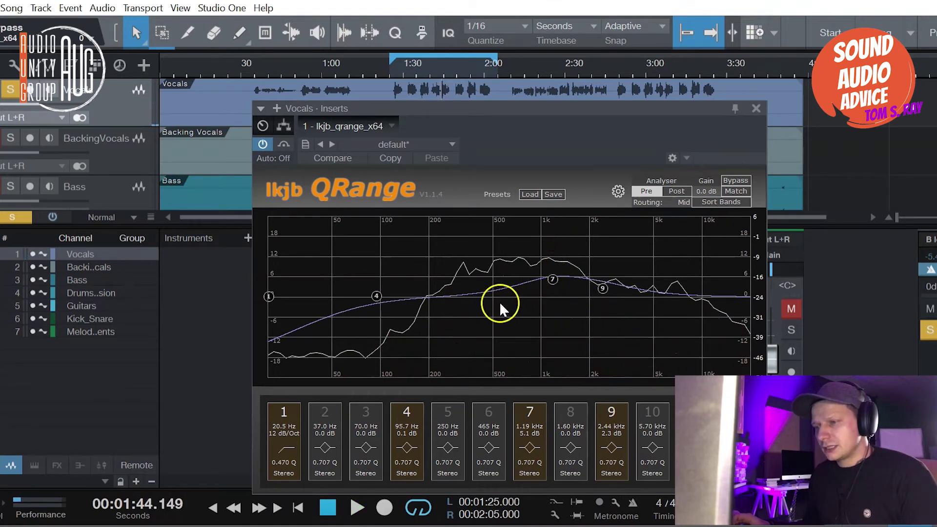
Add band 5 on the Vocals EQ curve and, during playback, raise it to about 4.6 dB at 255 Hz.
double_click(437, 295)
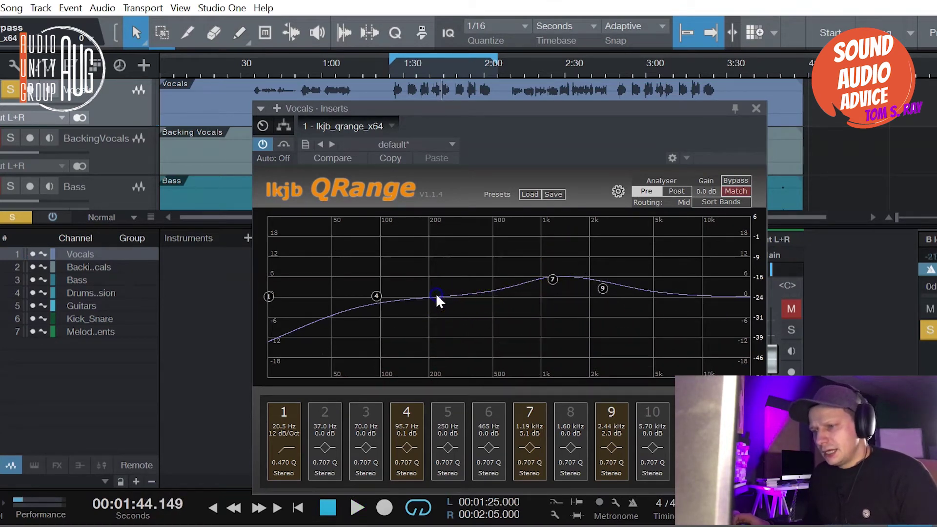
mouse_move(434, 294)
mouse_down()
mouse_move(429, 287)
mouse_move(444, 287)
mouse_up()
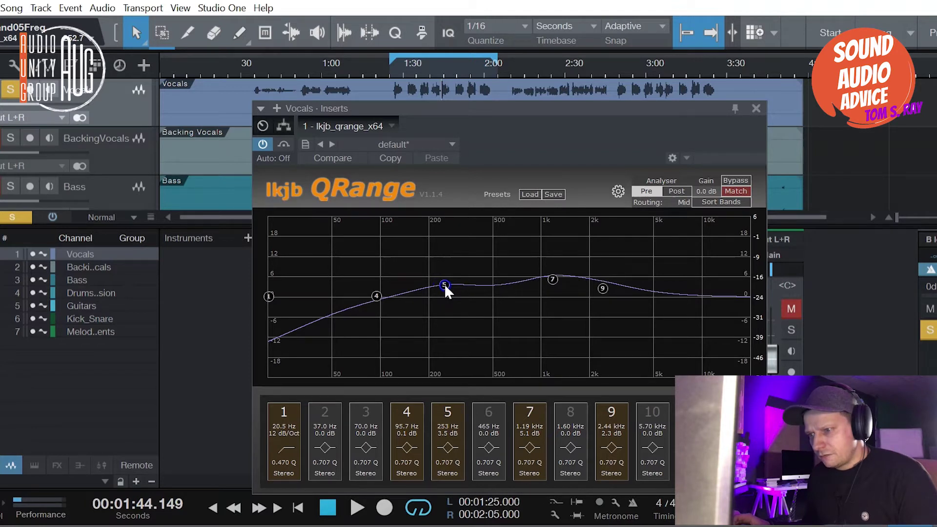
key(space)
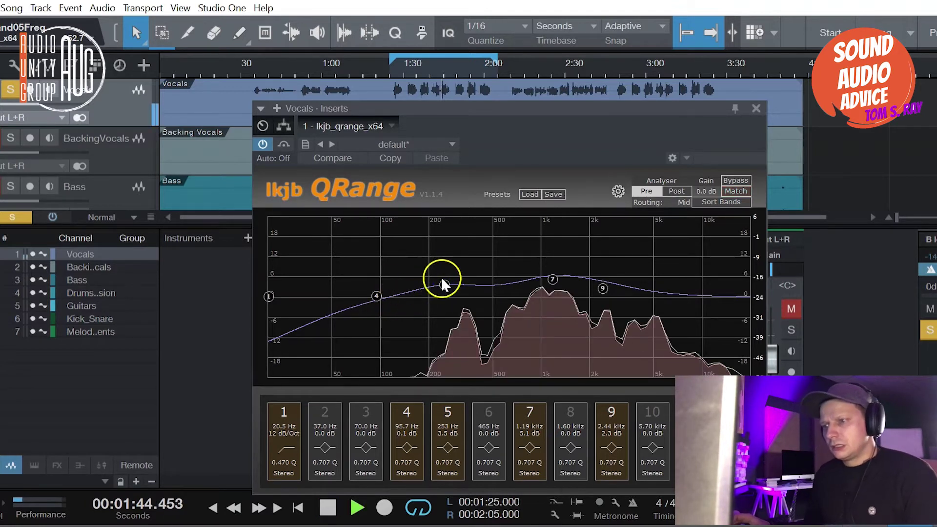
drag(444, 285, 444, 280)
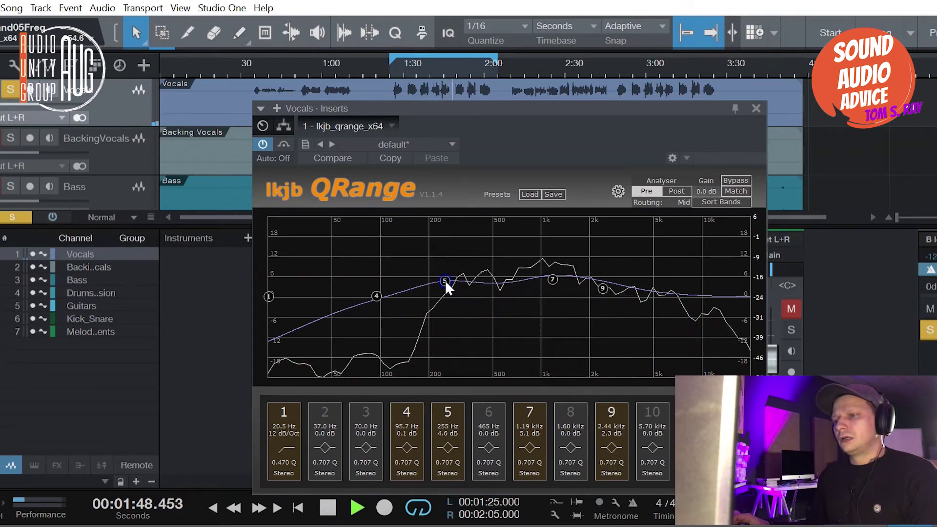
click(441, 300)
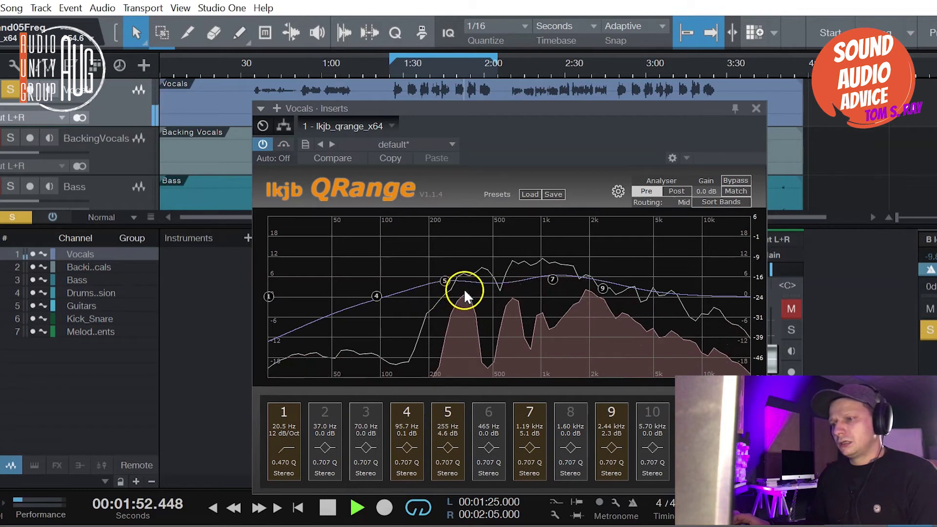
key(space)
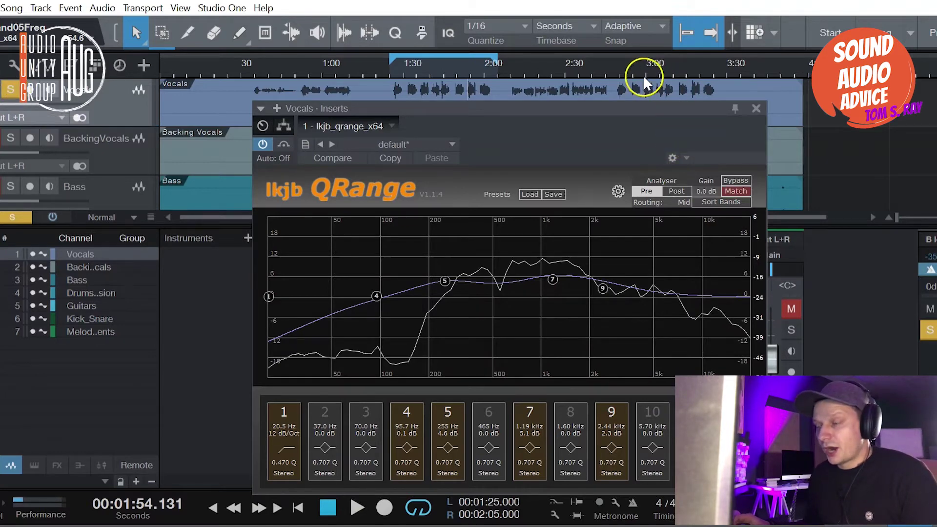
Unsolo the Vocals track, close its EQ window and play the full mix.
drag(625, 103, 621, 120)
click(11, 89)
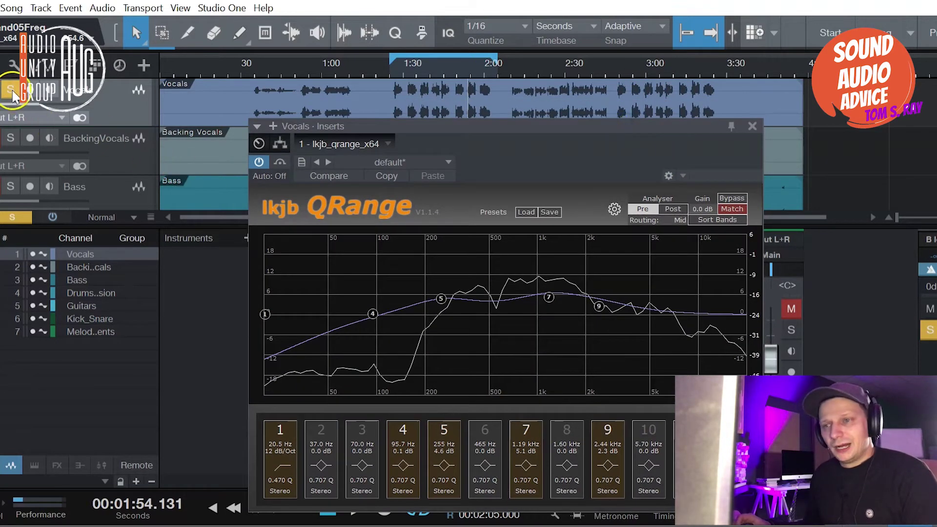
click(752, 126)
key(space)
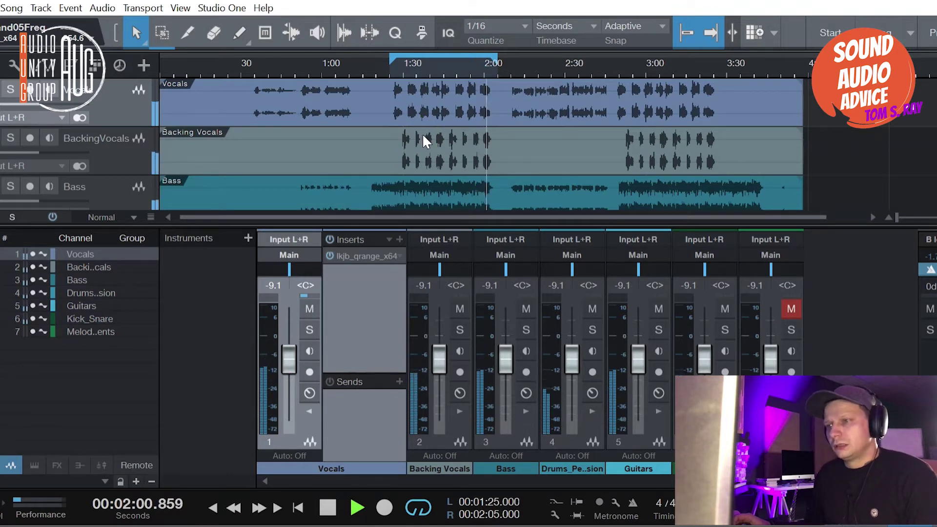
mouse_move(422, 133)
mouse_down()
mouse_move(437, 136)
mouse_move(423, 139)
mouse_up()
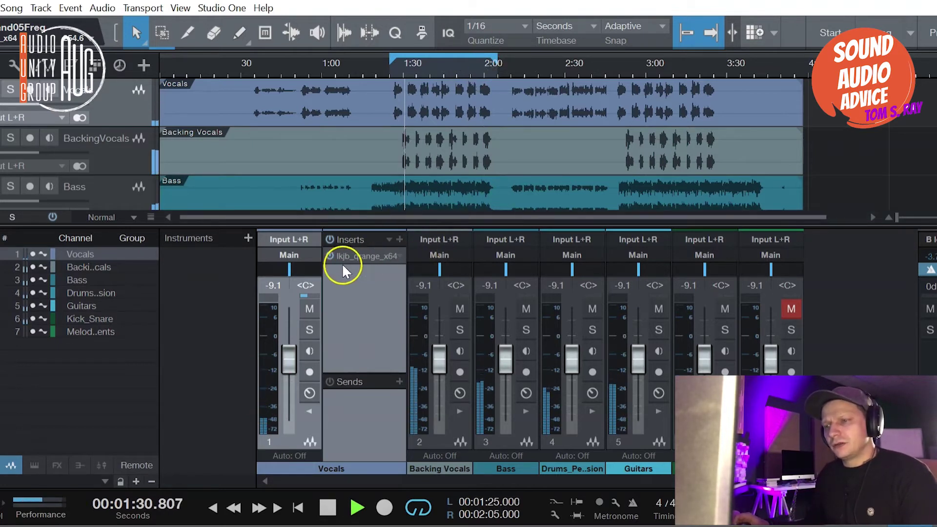
Switch the QRange insert on the Vocals channel off and on twice during playback to compare it in the mix.
click(330, 255)
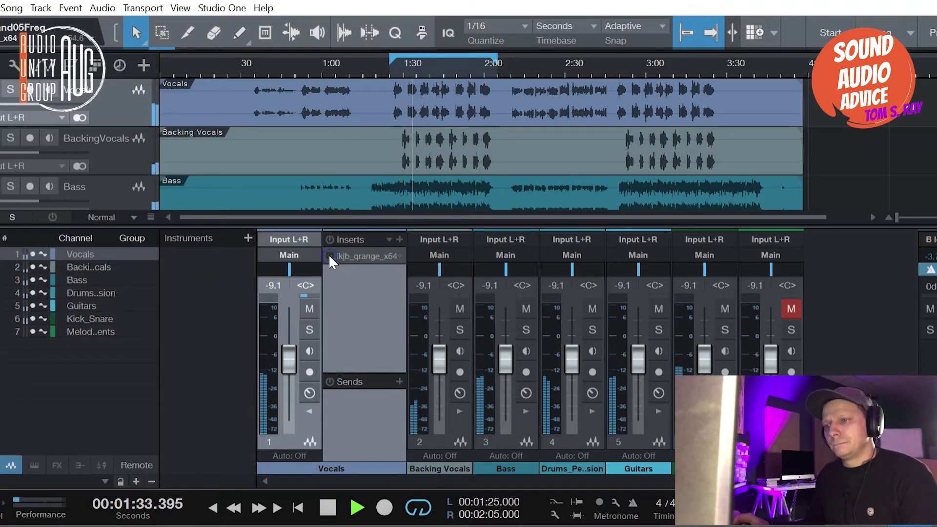
click(330, 256)
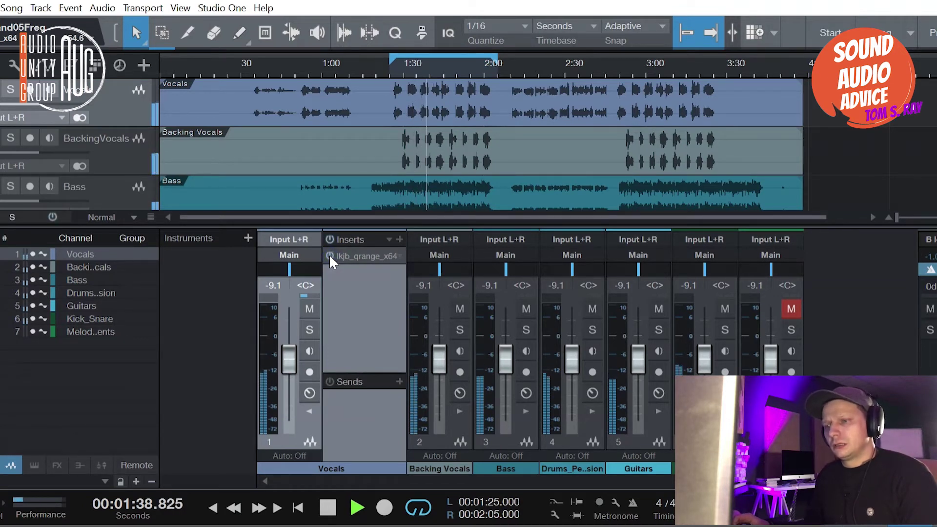
click(329, 256)
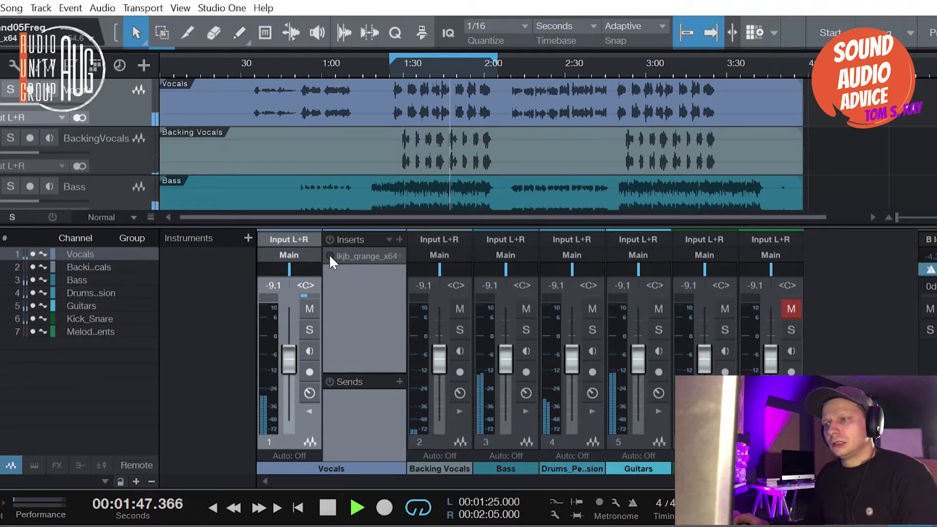
click(330, 256)
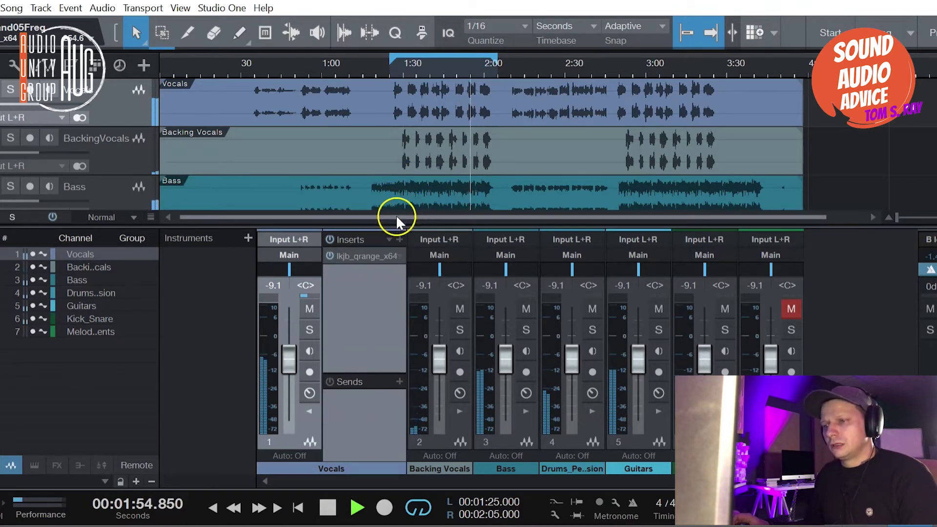
key(space)
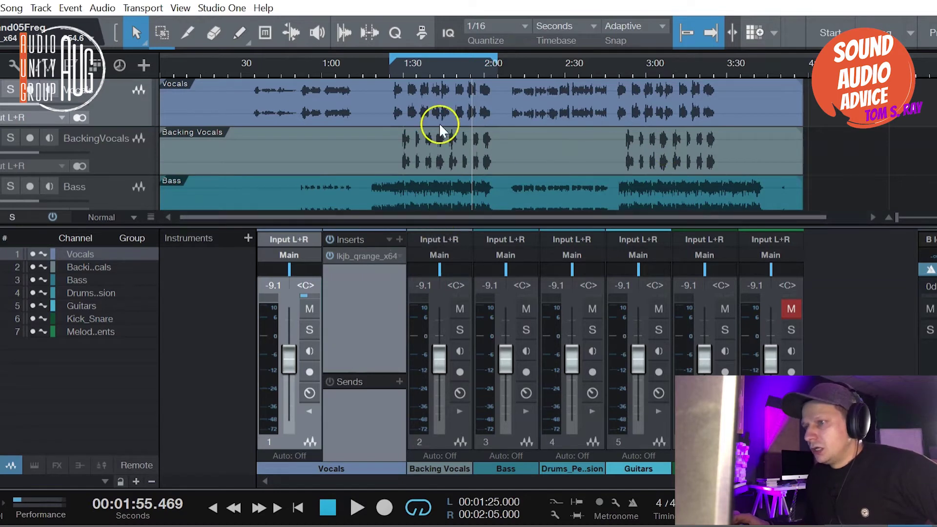
Show the full arrangement, solo the Bass track and play it from 1:20.
key(F3)
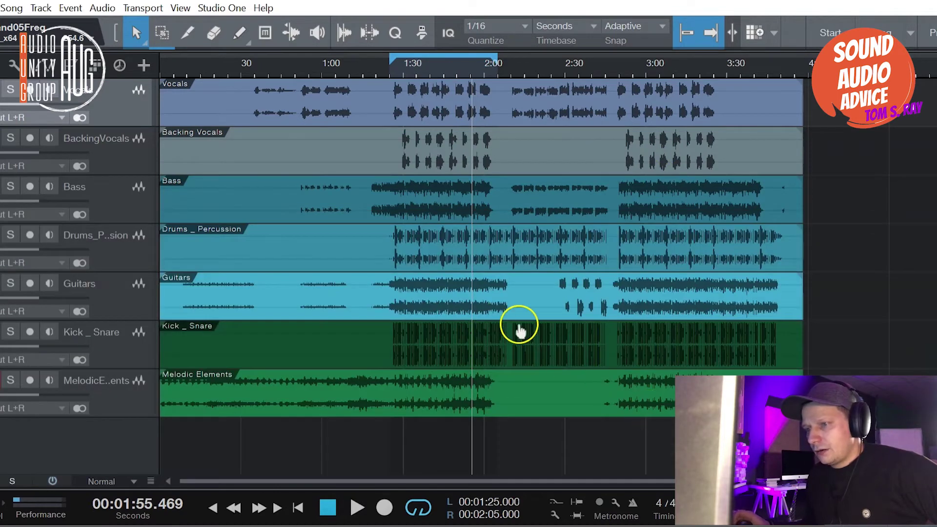
click(409, 200)
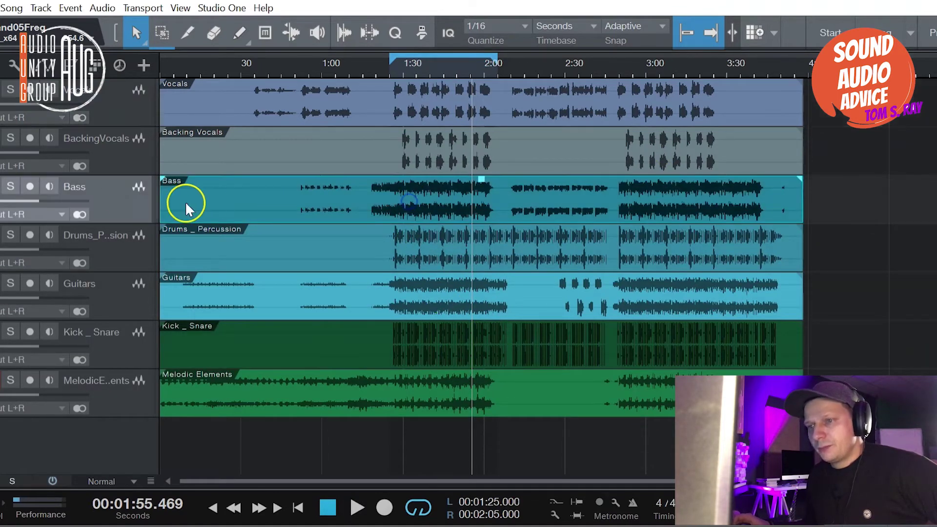
click(375, 66)
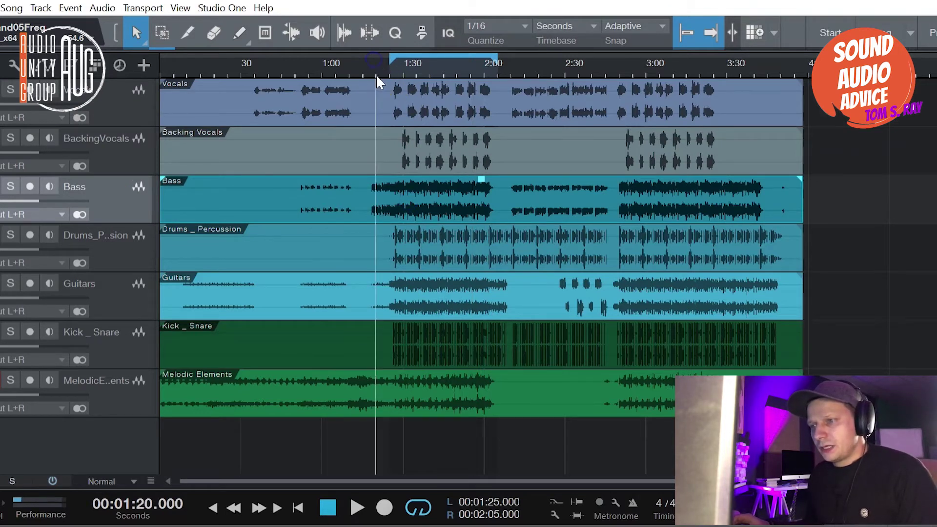
click(11, 187)
key(space)
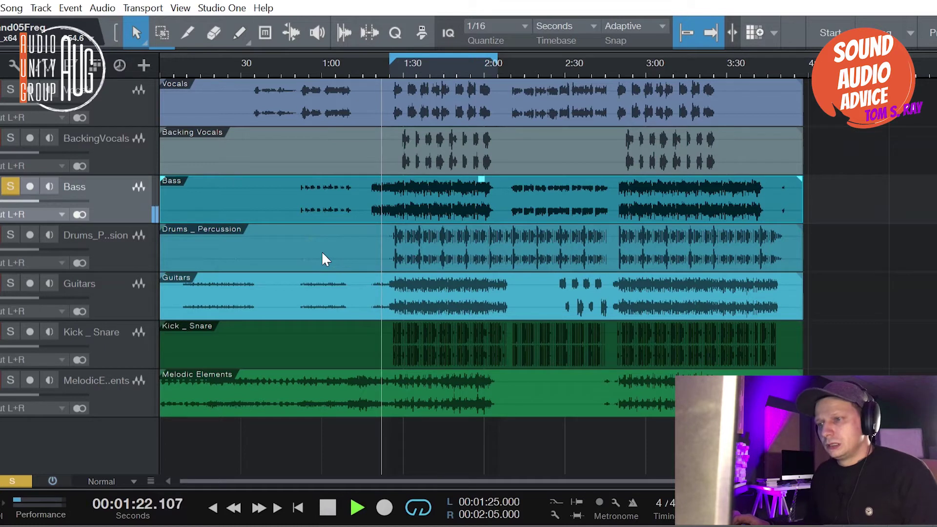
click(391, 75)
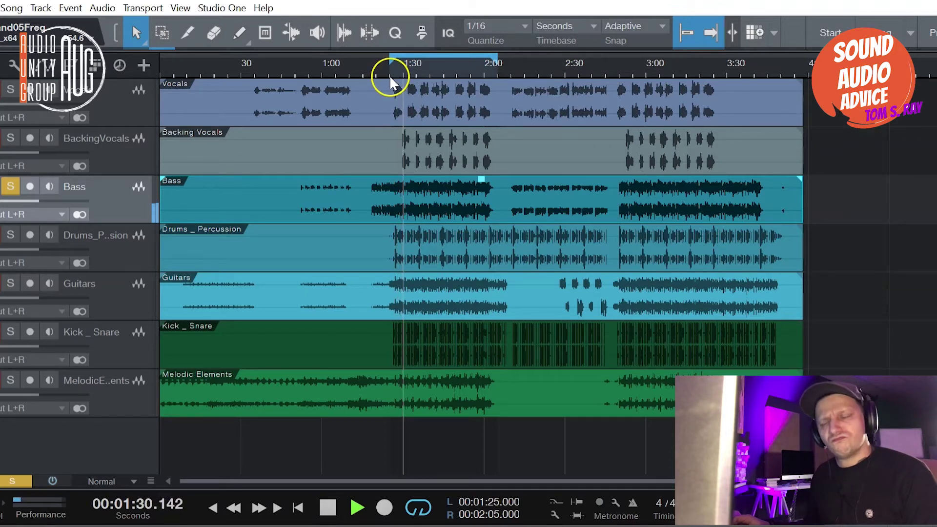
Show the mixer, insert lkjb QRange on the Bass channel and check the playing bass in its analyser.
key(F3)
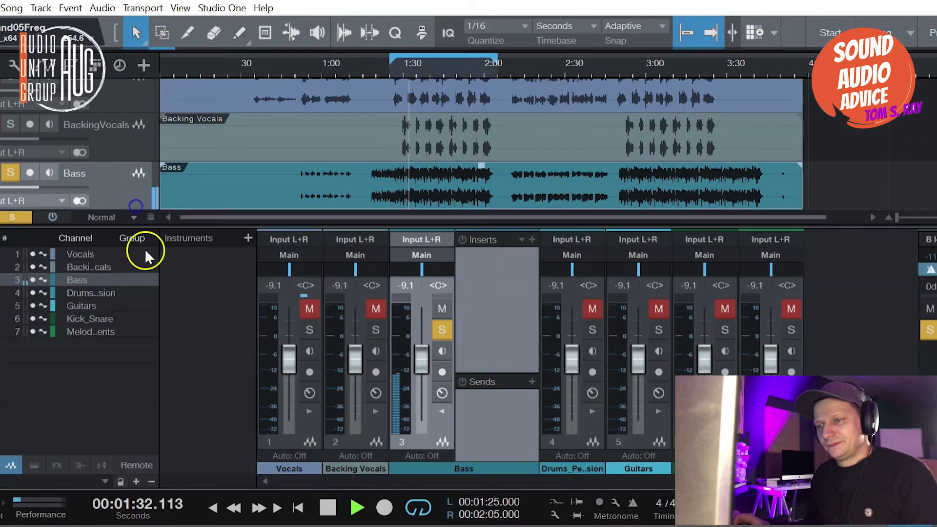
click(532, 239)
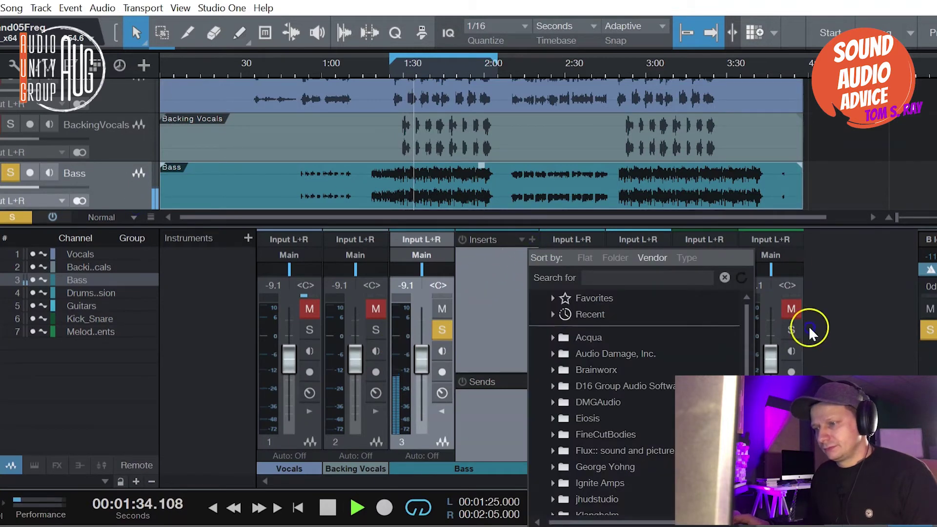
scroll(669, 370, down, 3)
click(606, 484)
double_click(607, 499)
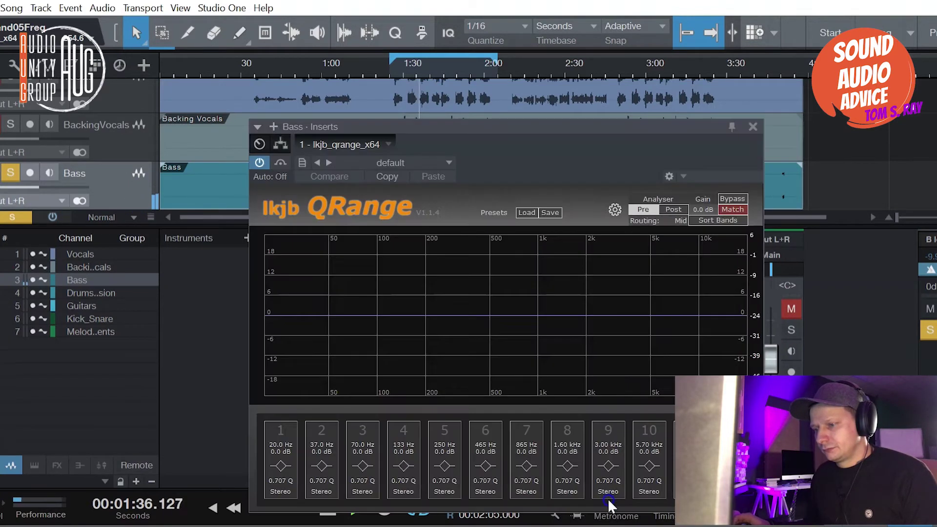
drag(527, 128, 638, 131)
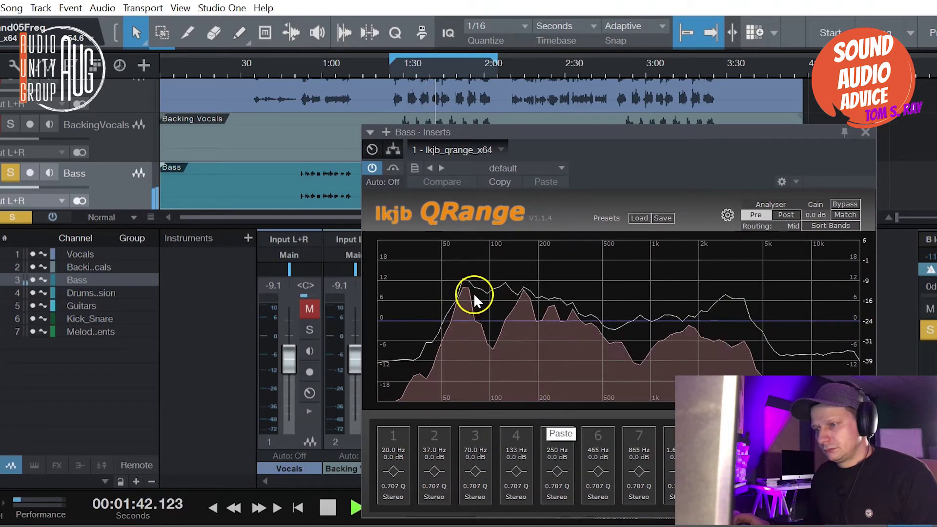
key(space)
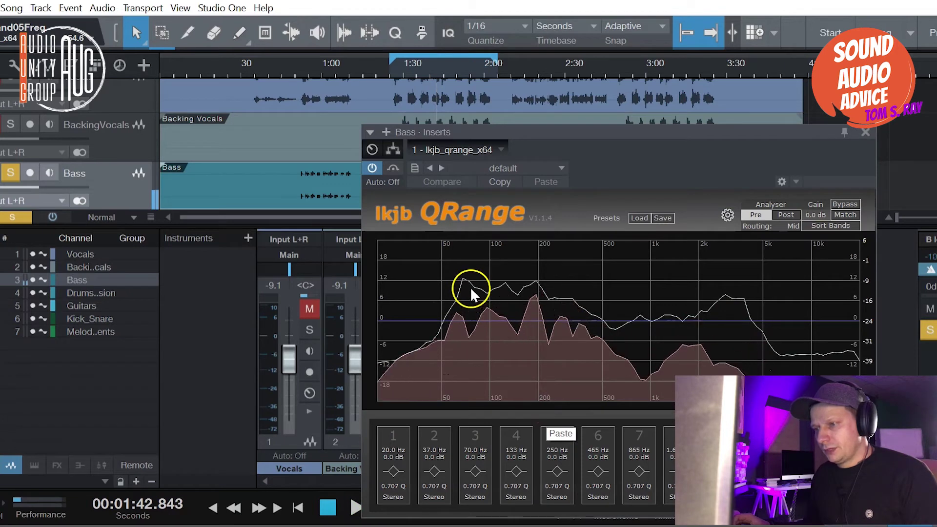
Add band 3 at about 75.9 Hz with 0.1 dB, and band 1 at about 20.8 Hz as a low cut.
double_click(470, 320)
double_click(379, 320)
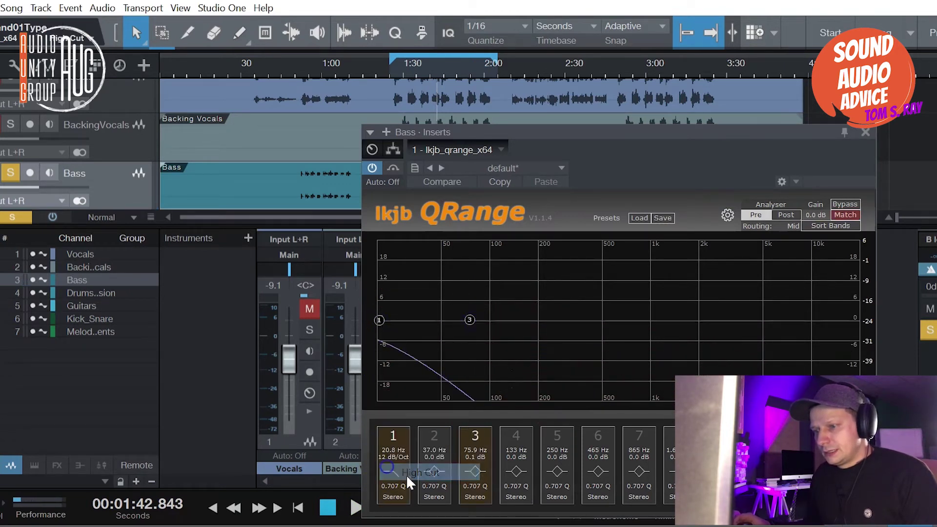
scroll(400, 472, down, 4)
click(393, 470)
click(419, 456)
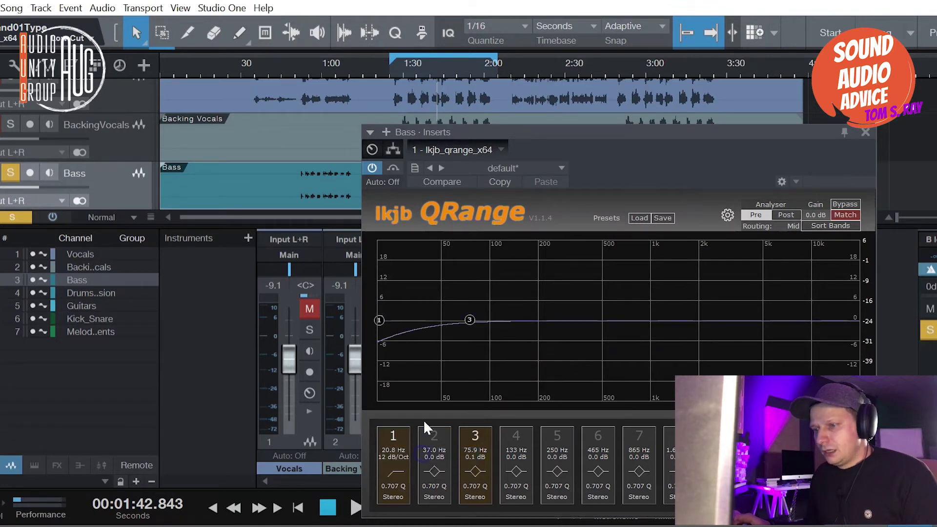
Adjust the Q of the Bass EQ's band 1 low cut to about 0.686.
scroll(391, 481, up, 5)
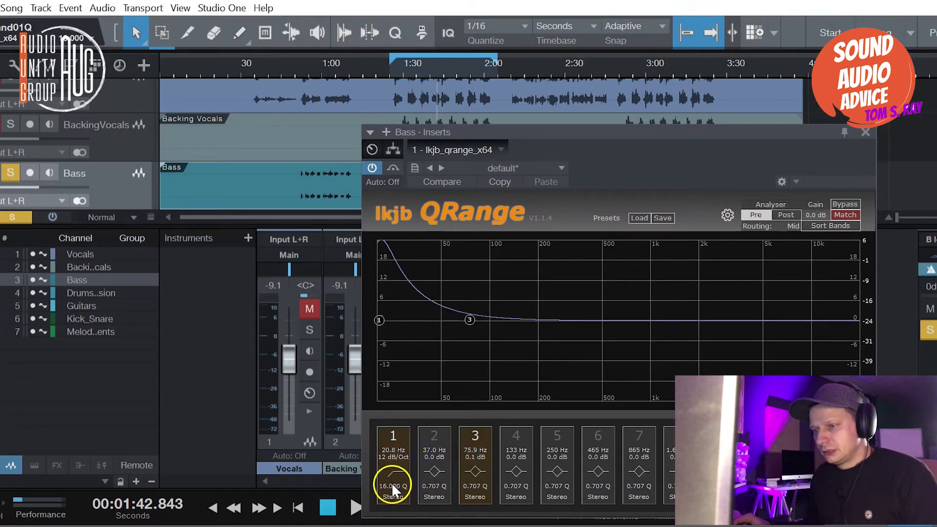
scroll(393, 484, down, 7)
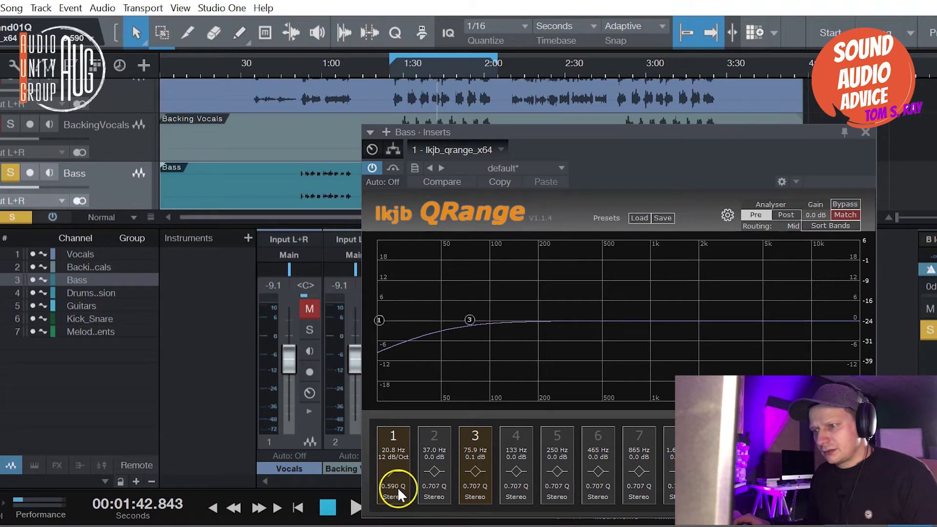
scroll(397, 487, up, 2)
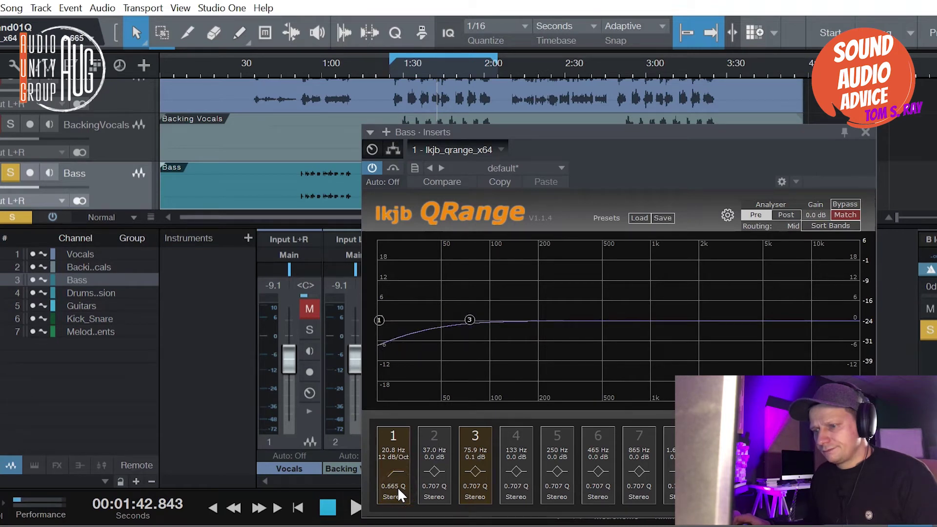
scroll(398, 486, up, 2)
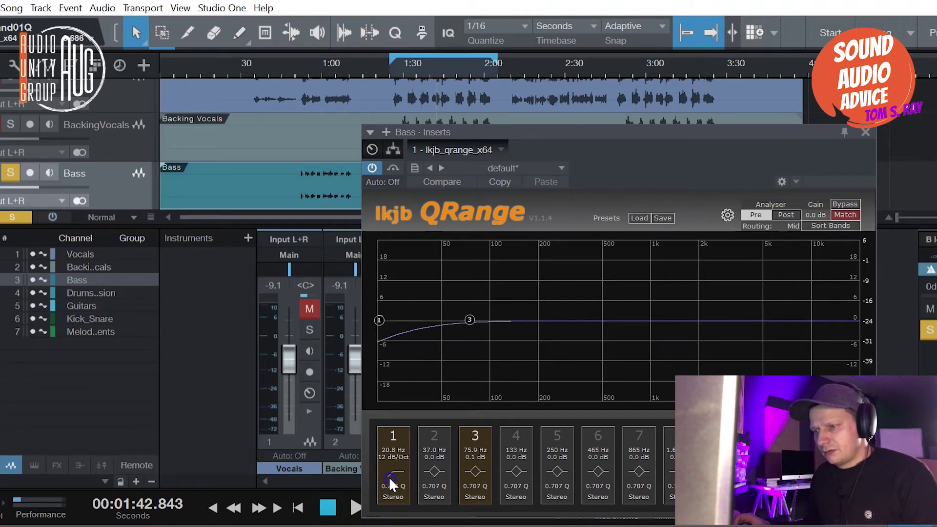
Lower the Q of band 1's low cut to about 0.636 and nudge band 3 to about 76.5 Hz with 0.6 dB.
scroll(391, 485, down, 2)
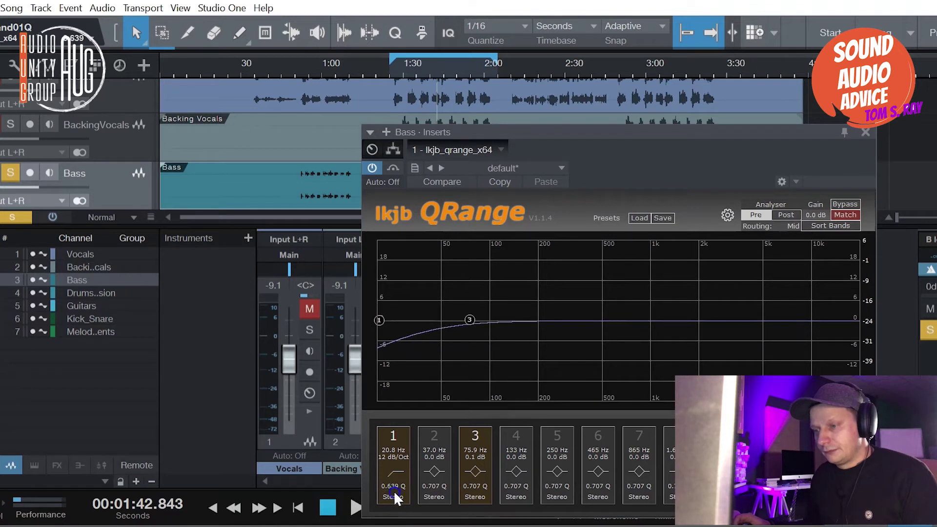
click(470, 320)
drag(470, 319, 470, 317)
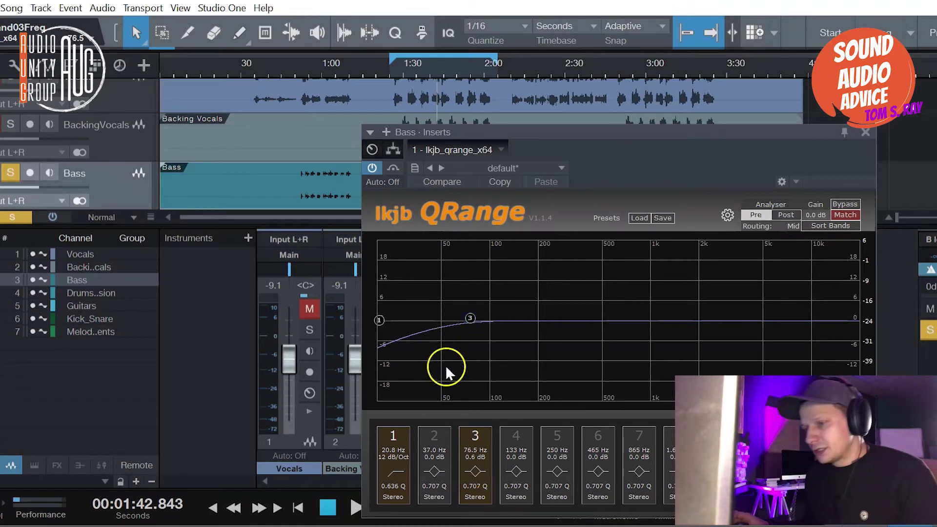
During bass playback, boost band 3 to about 13.2 dB at 73.0 Hz with a Q of about 2.331, then stop playback.
click(470, 324)
key(space)
drag(470, 323, 475, 275)
scroll(474, 273, up, 5)
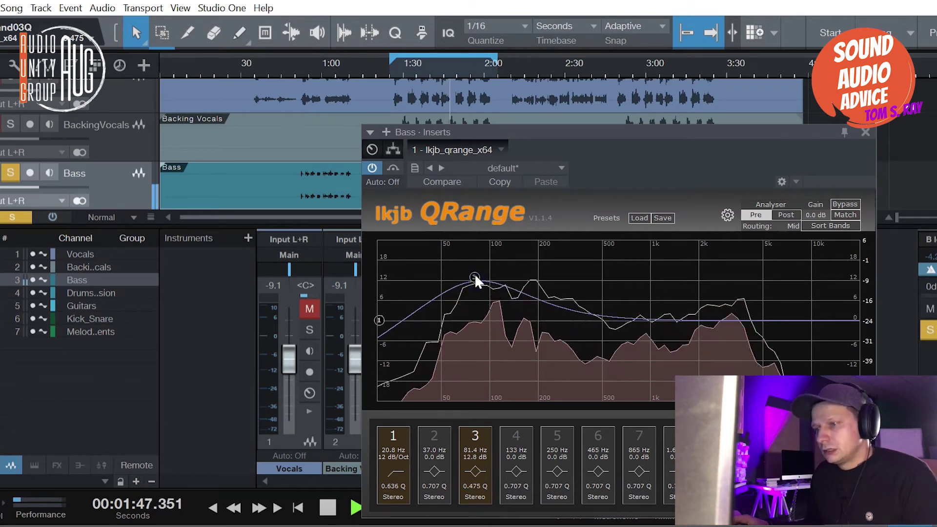
scroll(474, 274, down, 2)
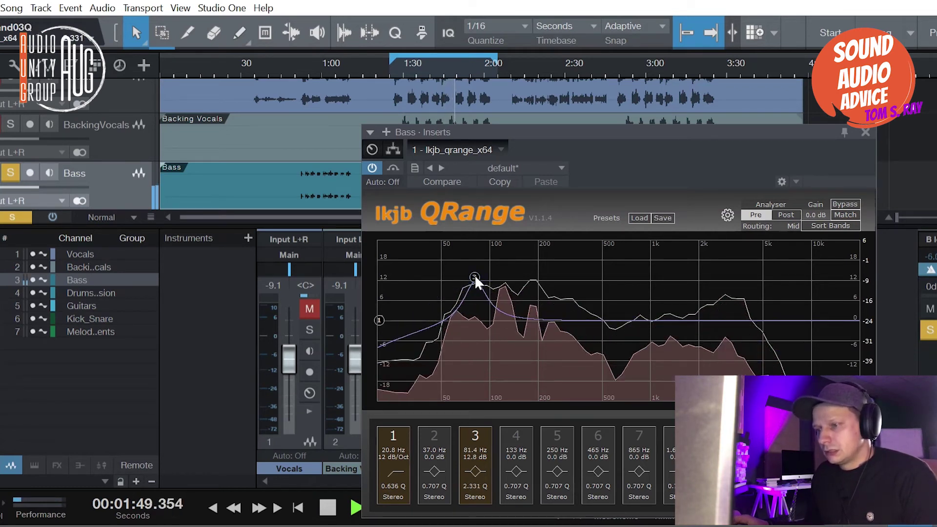
drag(474, 275, 467, 274)
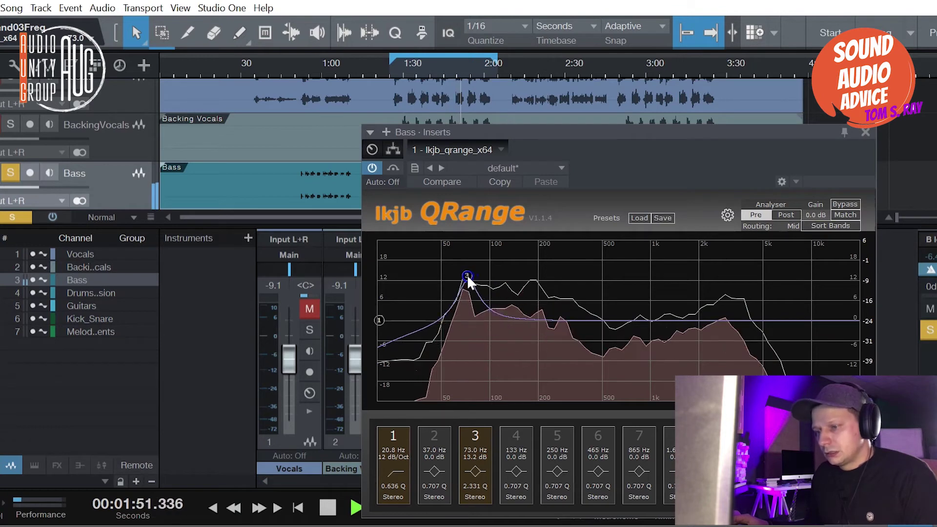
key(space)
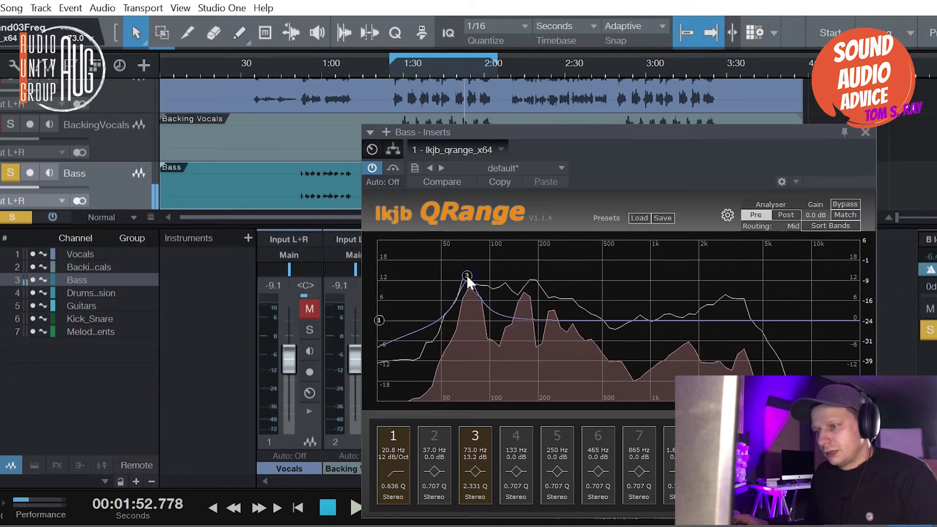
Reduce band 3 to about 4.7 dB at 71.9 Hz with Q 1.052, and add band 4 at about 150 Hz with 4.3 dB.
drag(466, 274, 467, 300)
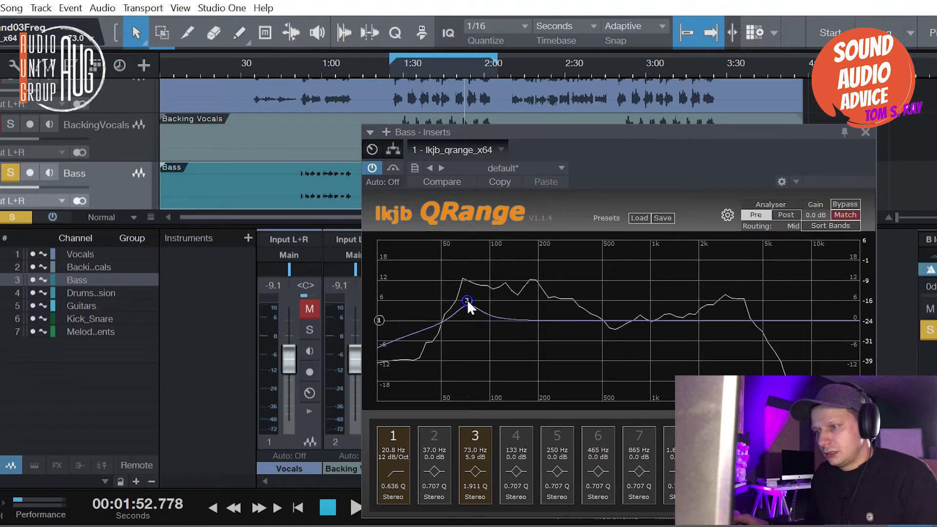
scroll(467, 299, up, 2)
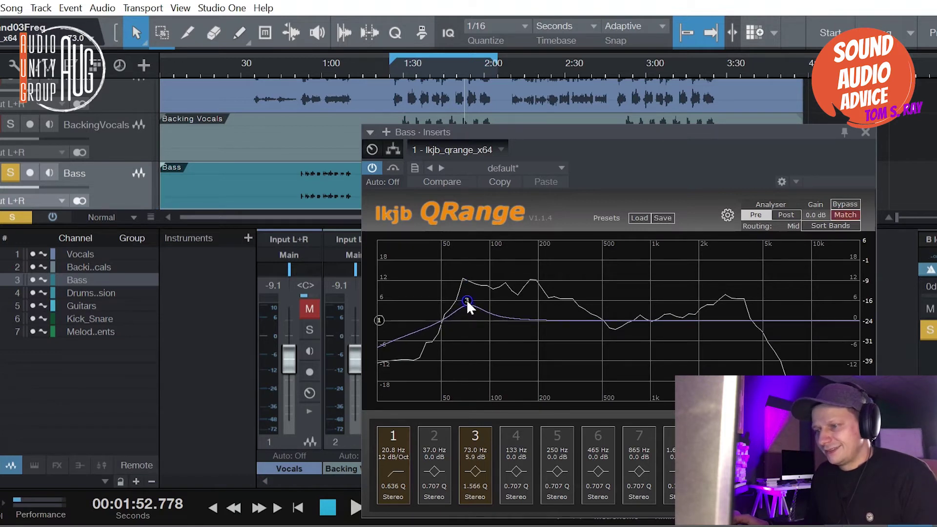
scroll(467, 300, down, 2)
drag(466, 299, 466, 303)
scroll(466, 303, down, 1)
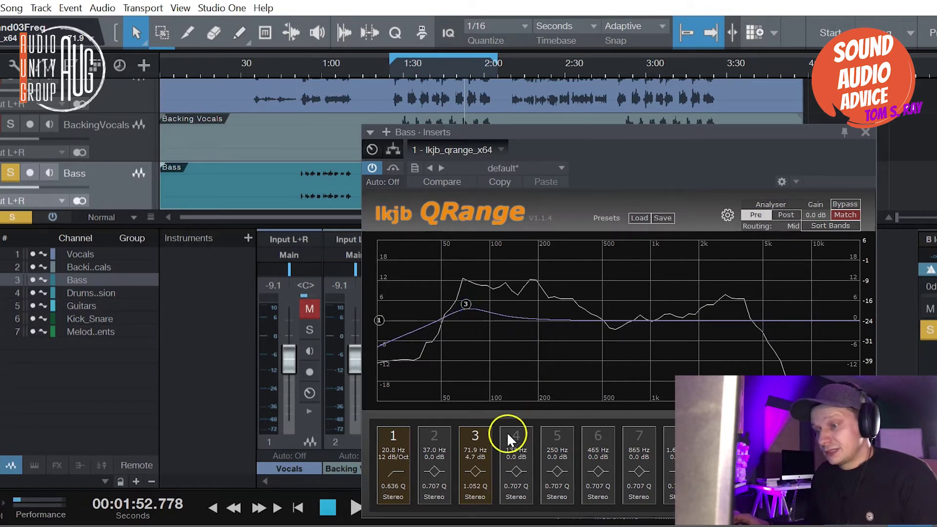
drag(534, 318, 517, 304)
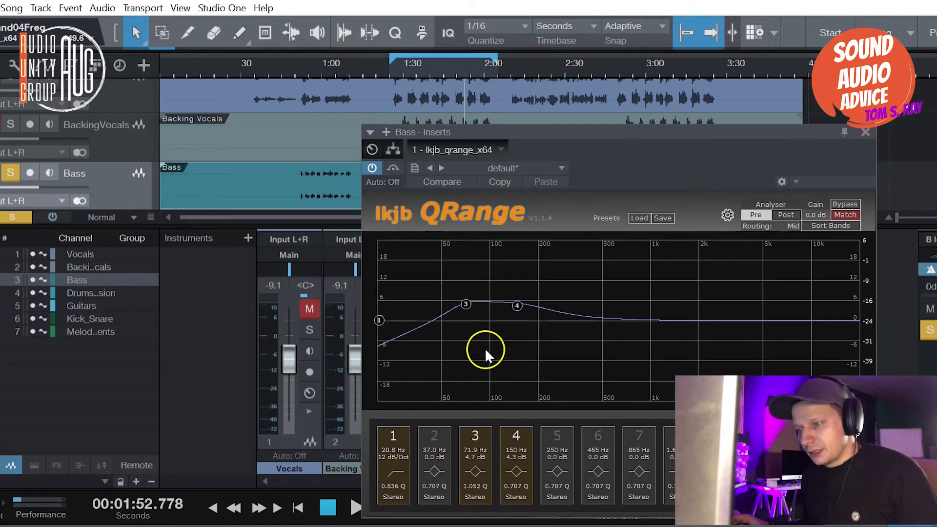
Play the soloed bass, unsolo it and listen to it in the full mix from about 1:30.
key(space)
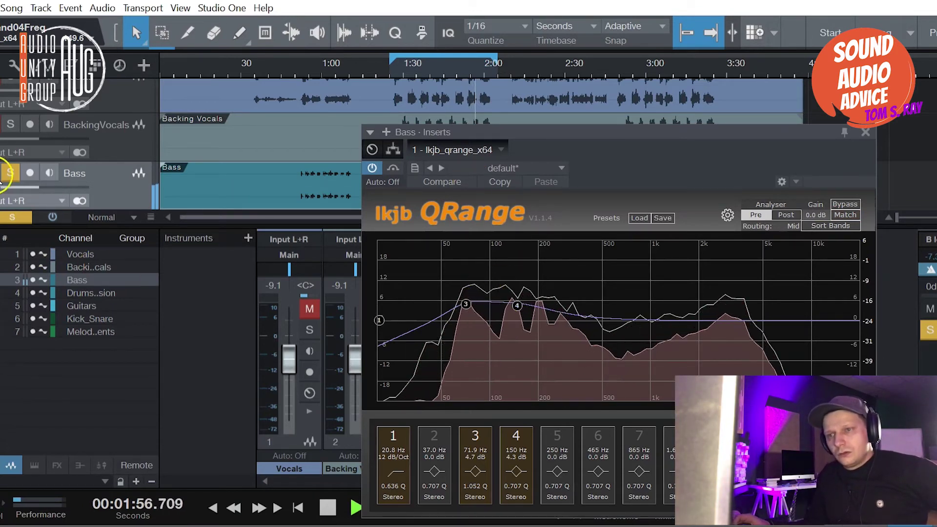
click(11, 174)
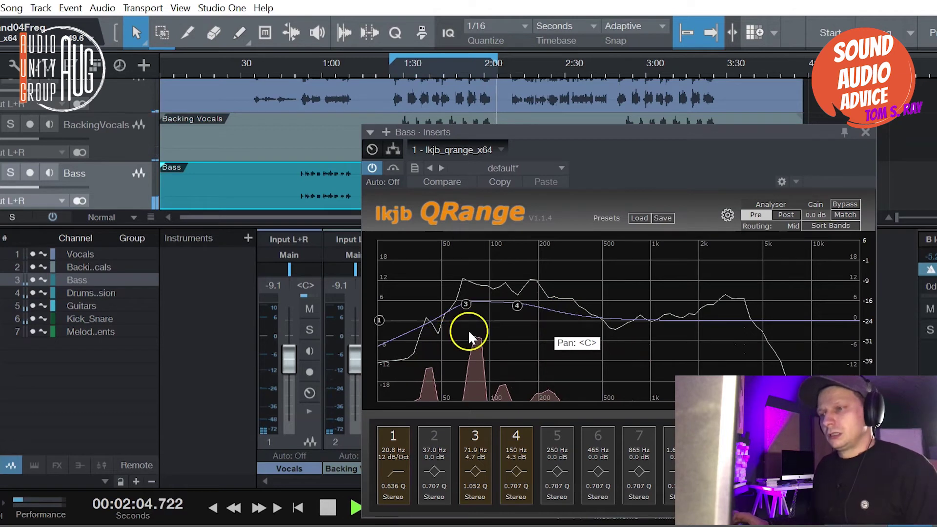
click(411, 68)
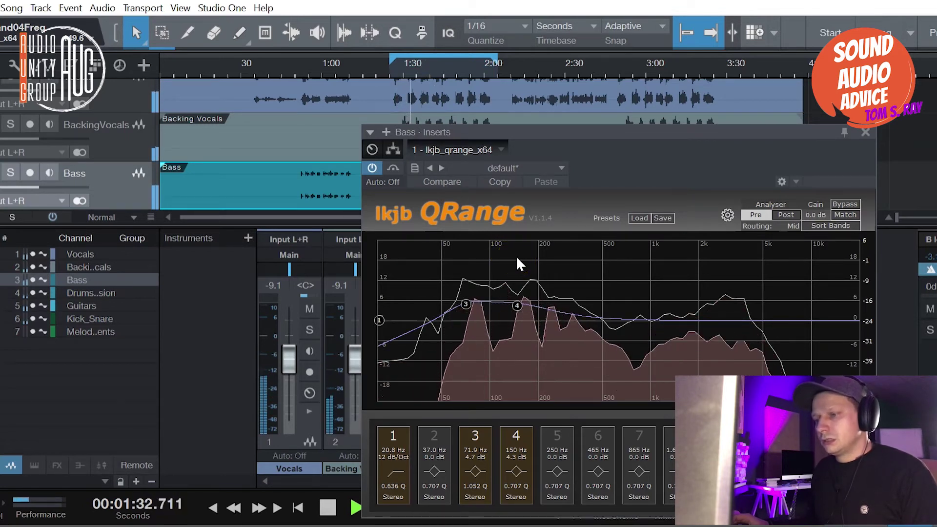
key(space)
click(485, 276)
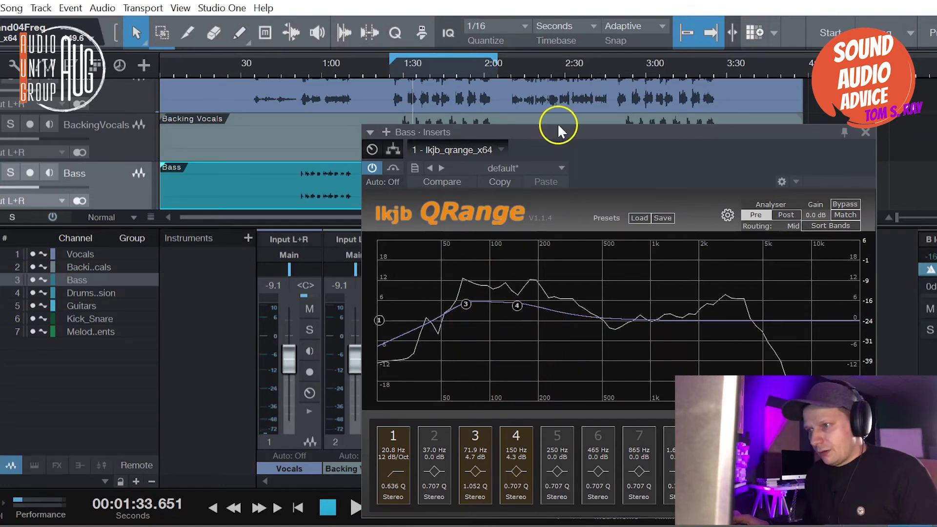
Add band 5 as a narrow cut at about 102 Hz with -13.4 dB and a Q of about 7.685.
drag(557, 126, 546, 128)
drag(475, 315, 483, 362)
scroll(485, 339, up, 5)
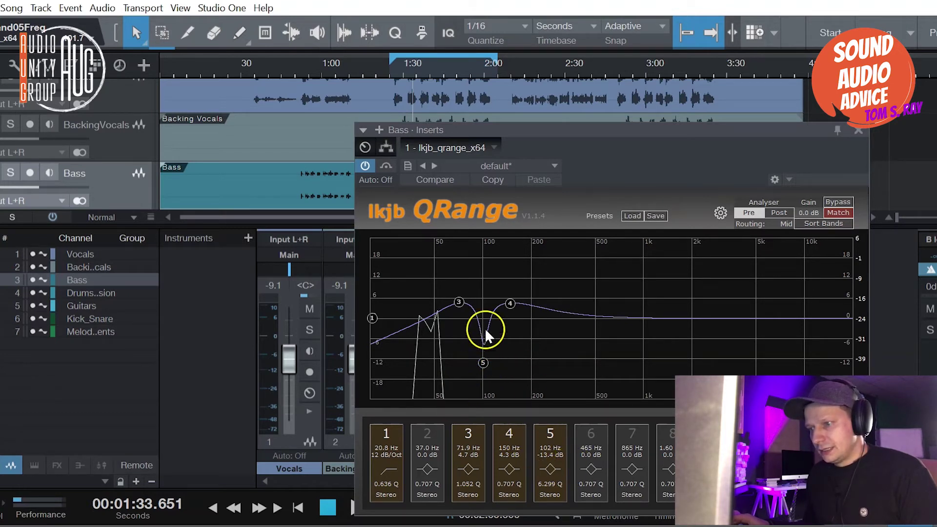
scroll(482, 365, up, 1)
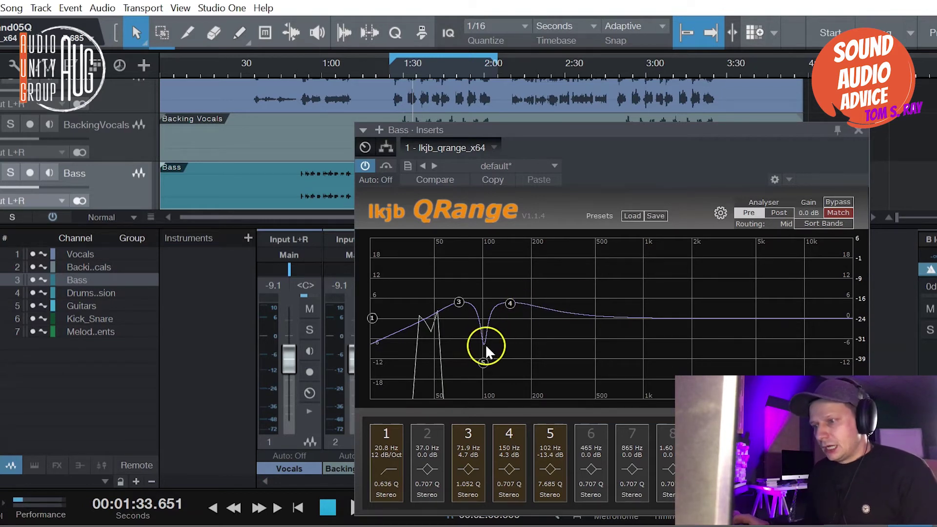
Play the mix and fine-tune the band 5 cut to about 107 Hz with -12.9 dB.
key(space)
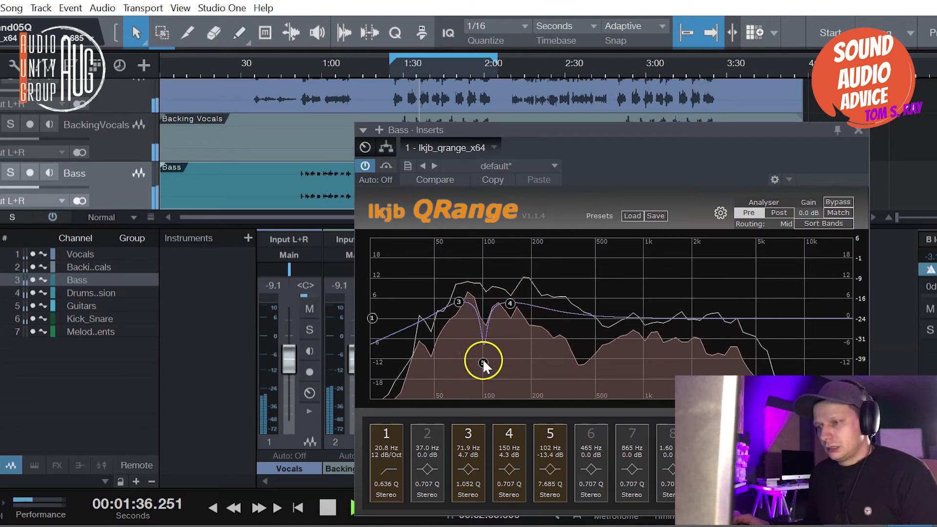
drag(483, 364, 486, 365)
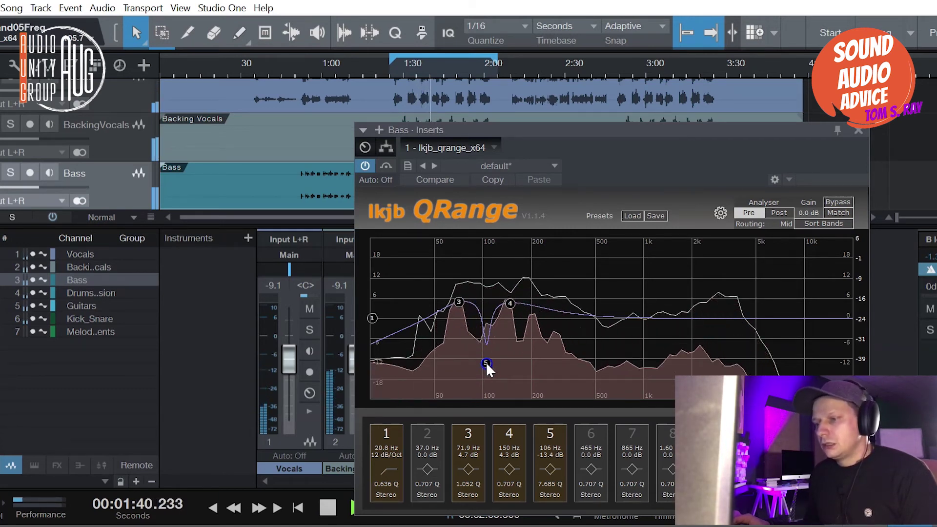
drag(485, 362, 486, 359)
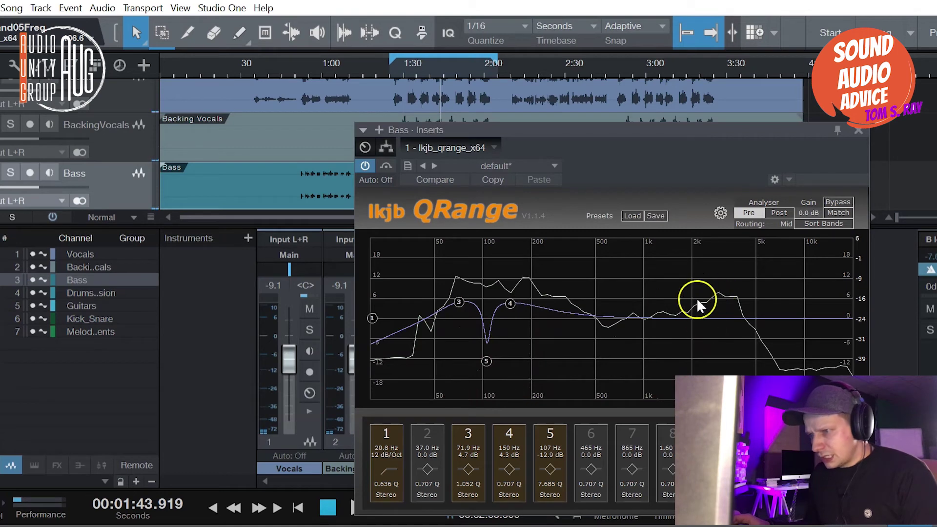
Reposition the EQ window, solo the Bass track and resume playback.
drag(495, 127, 607, 154)
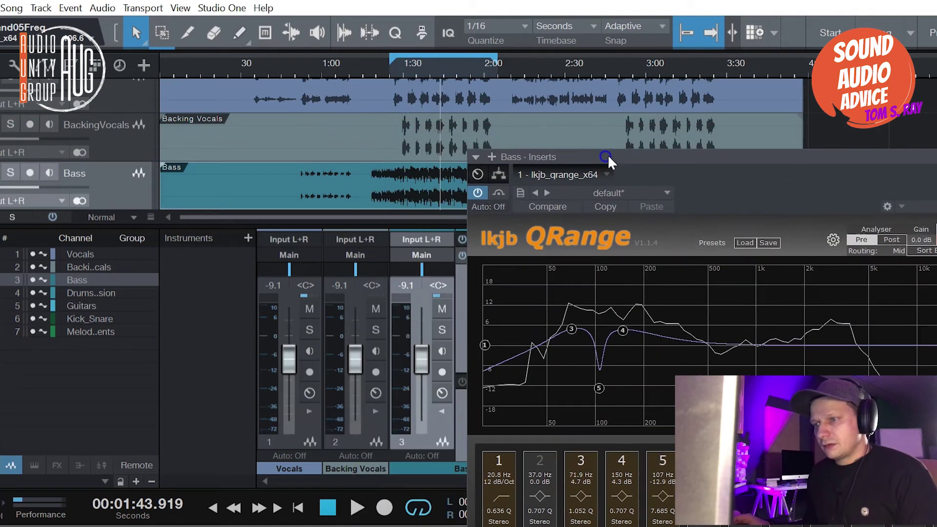
key(s)
drag(732, 156, 559, 131)
key(space)
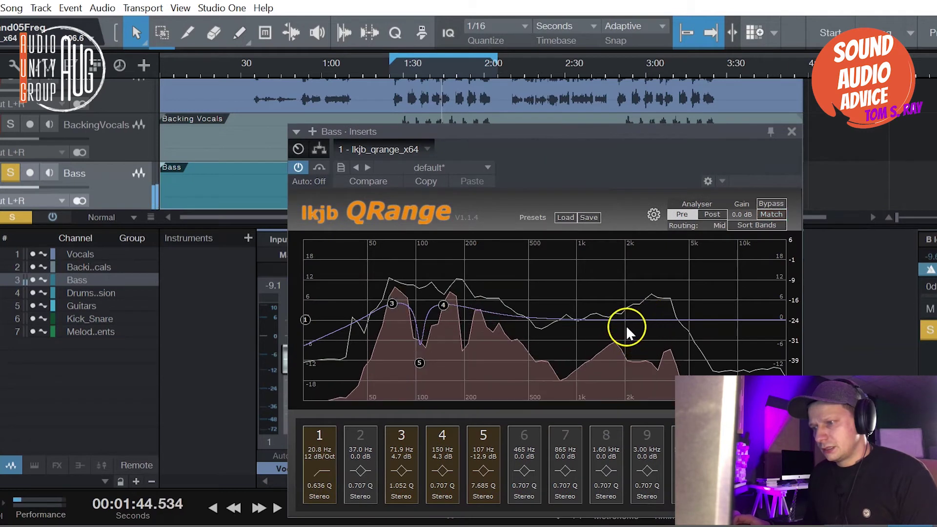
Add band 9 as a boost at about 2.44 kHz with 4.1 dB and a Q of about 0.863.
mouse_move(632, 319)
mouse_down()
mouse_move(643, 277)
mouse_move(660, 260)
mouse_move(654, 304)
mouse_move(641, 309)
mouse_up()
scroll(641, 310, down, 1)
scroll(640, 308, up, 2)
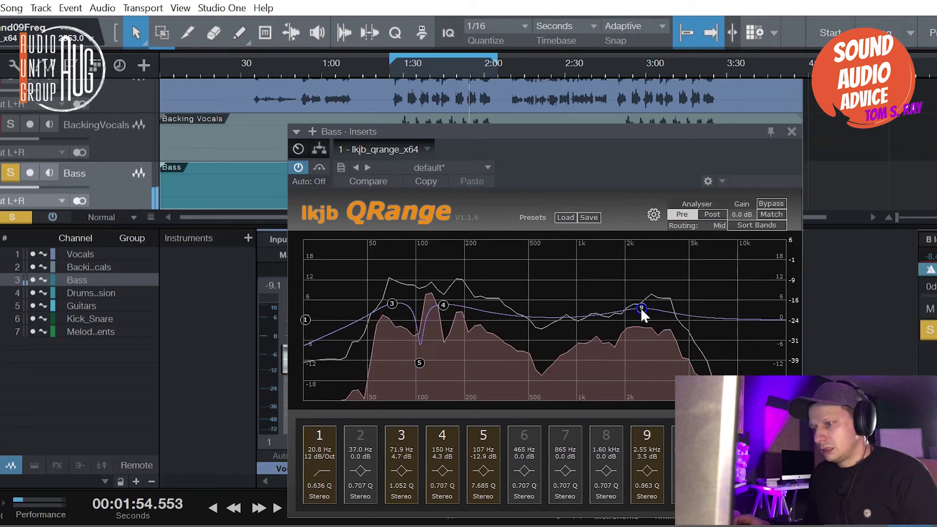
mouse_move(640, 308)
mouse_down()
mouse_move(801, 320)
mouse_move(638, 304)
mouse_up()
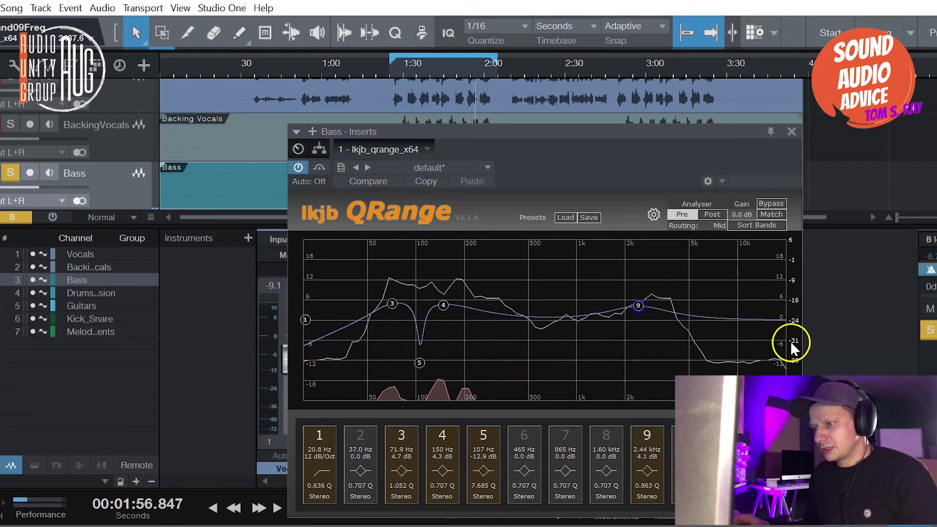
Add band 12 above 10 kHz, turn it into a high cut, soften its slope with a lower Q and shift it slightly higher.
double_click(769, 320)
click(770, 471)
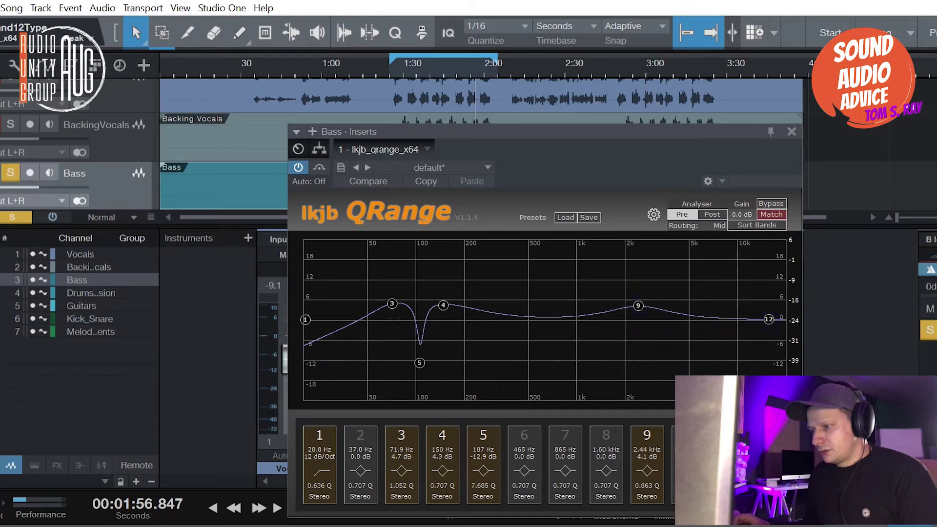
drag(771, 344, 771, 320)
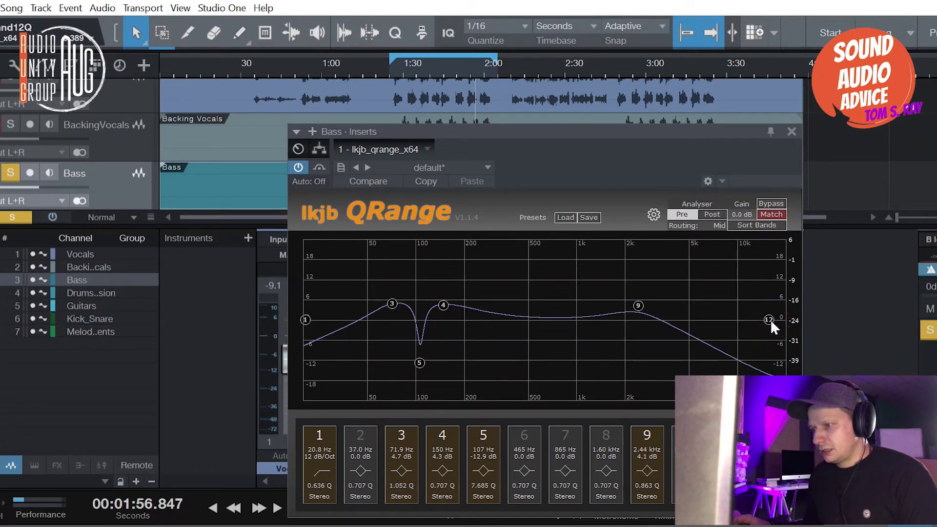
drag(772, 322, 774, 318)
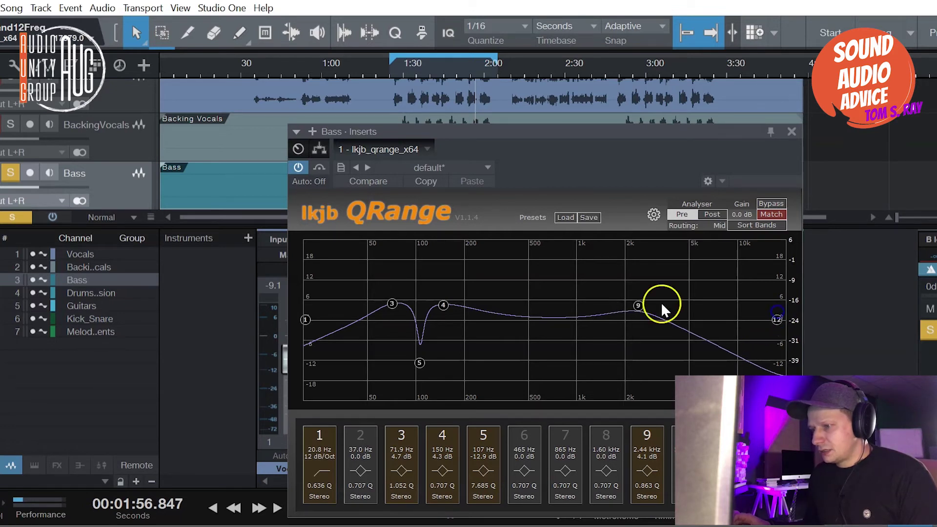
Raise band 9 to about 7.6 dB at 2.74 kHz, play the soloed bass and unsolo it during playback.
drag(637, 306, 646, 293)
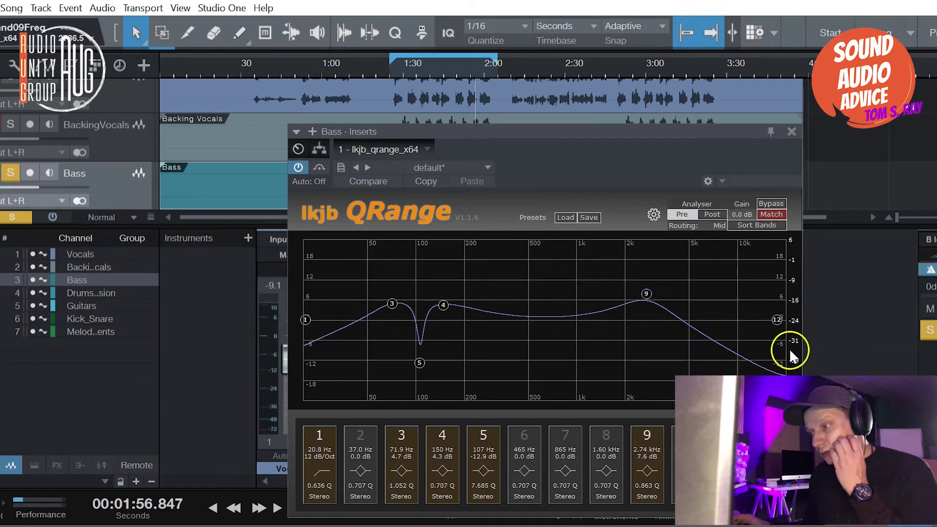
key(space)
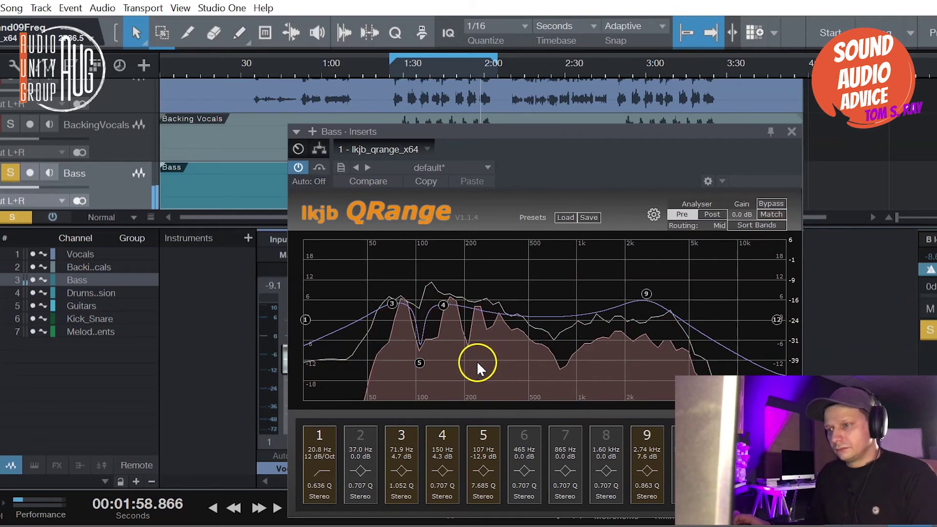
click(10, 173)
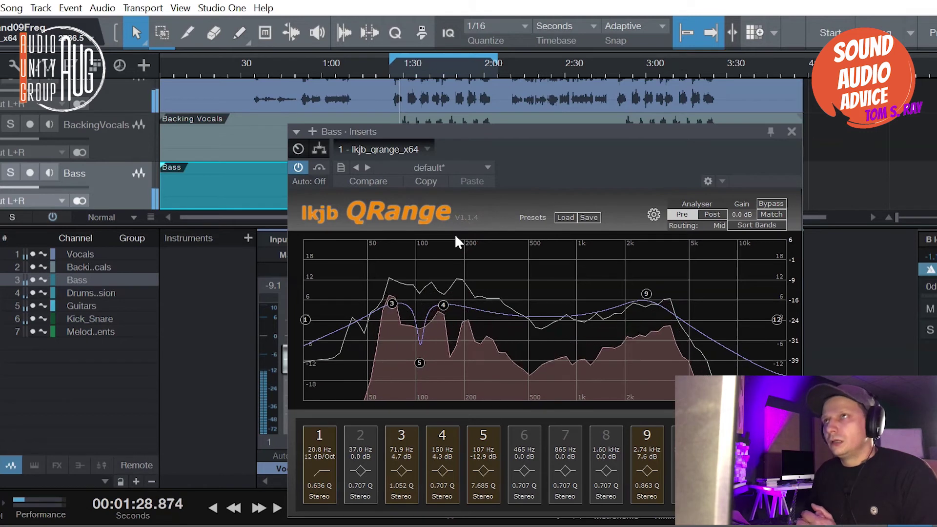
Compare the bass in the full mix with and without the EQ by bypassing and re-enabling the plug-in twice.
click(323, 167)
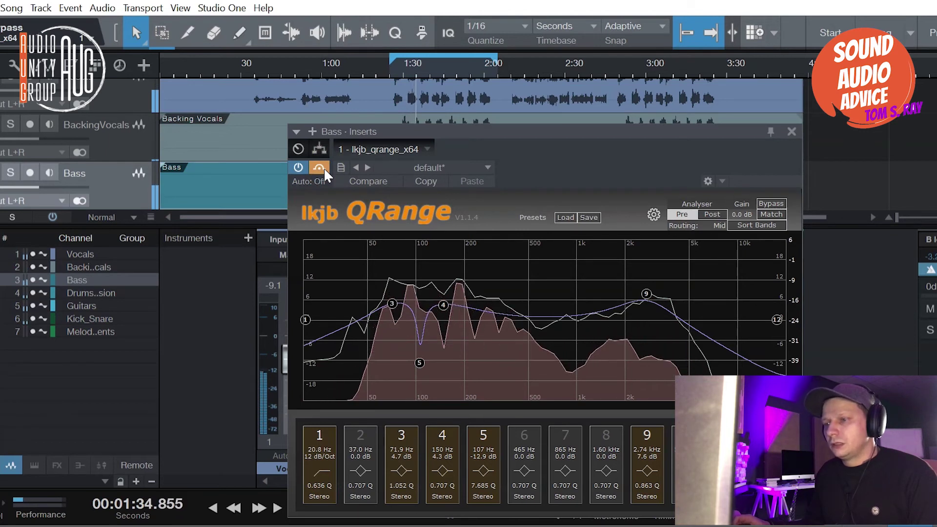
click(318, 167)
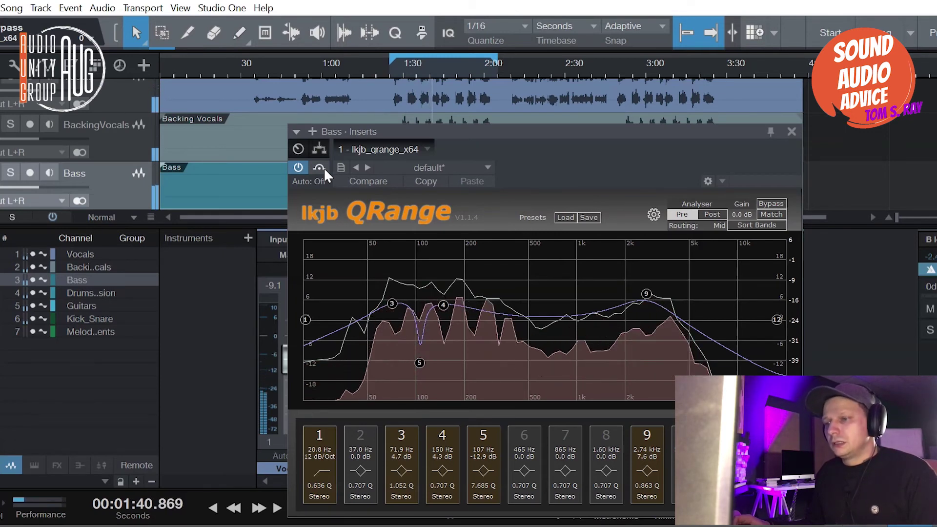
click(321, 167)
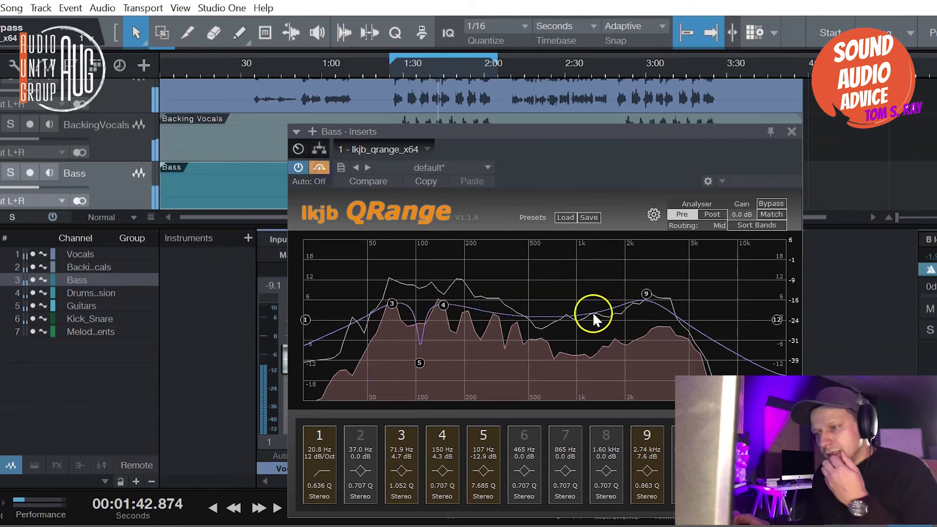
click(322, 167)
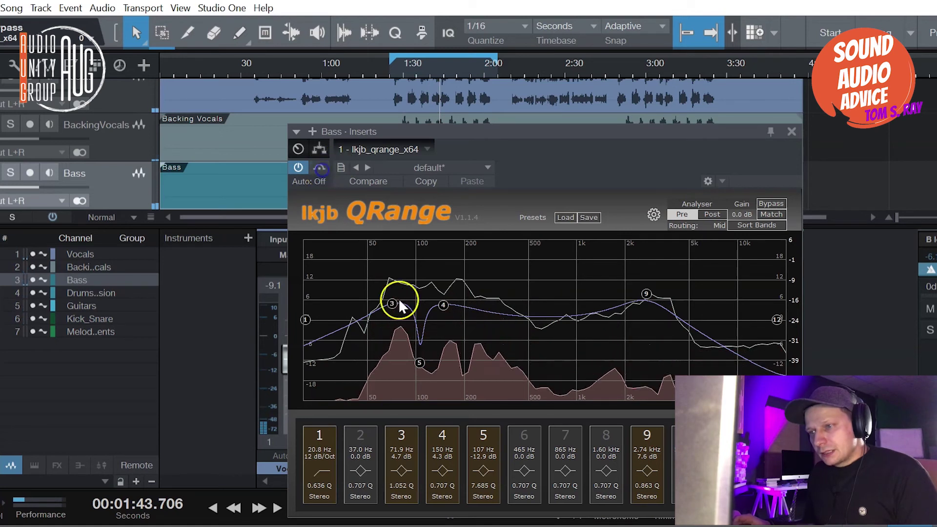
Add band 6 as a narrow cut at about 530 Hz with -11.6 dB and a Q of about 7.223.
double_click(531, 318)
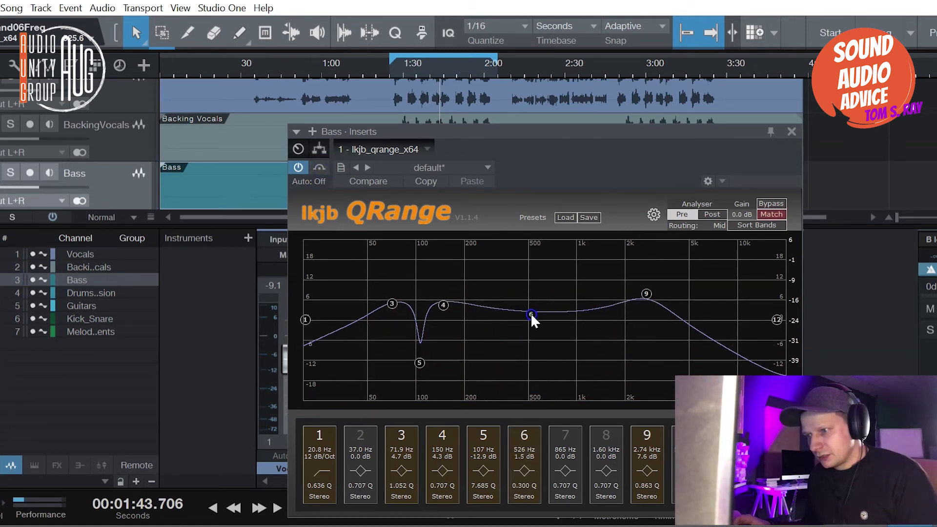
drag(531, 313, 532, 358)
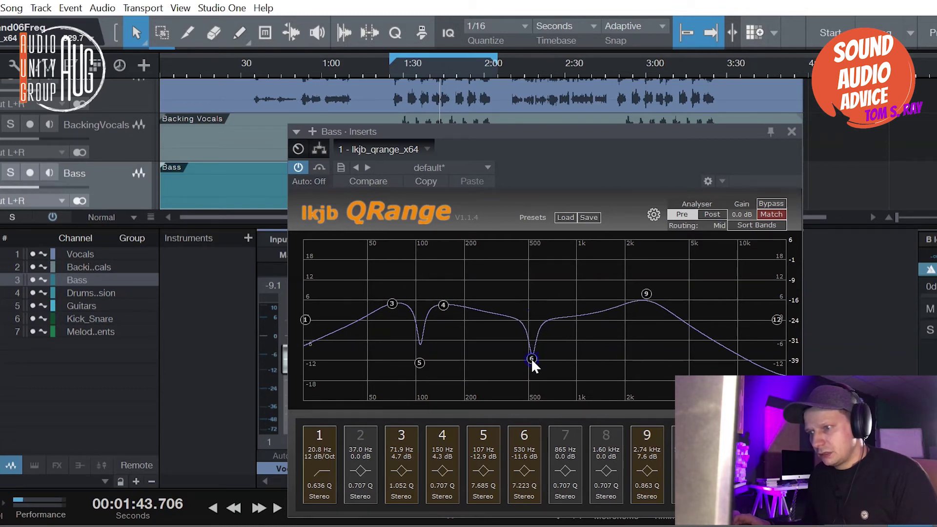
Play the mix, compare the bass with its EQ bypassed and re-enabled, and close the bass EQ window.
key(space)
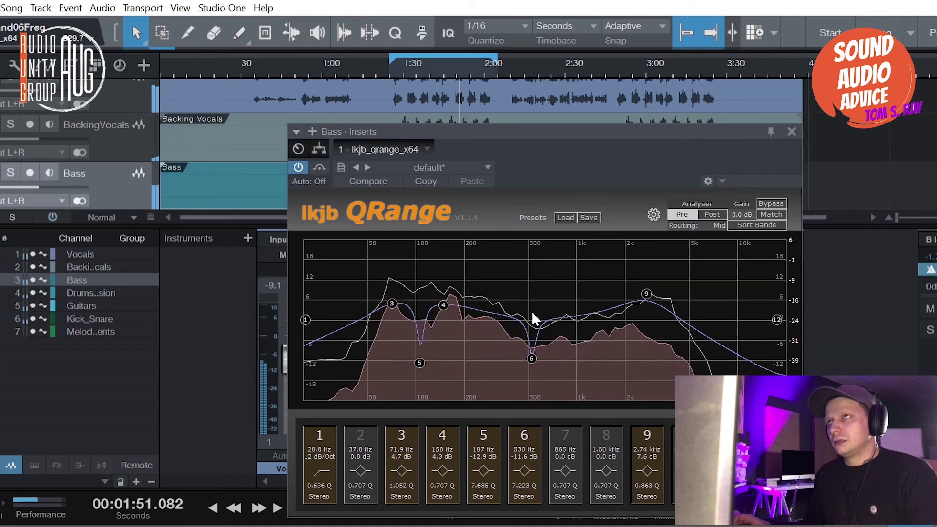
click(539, 313)
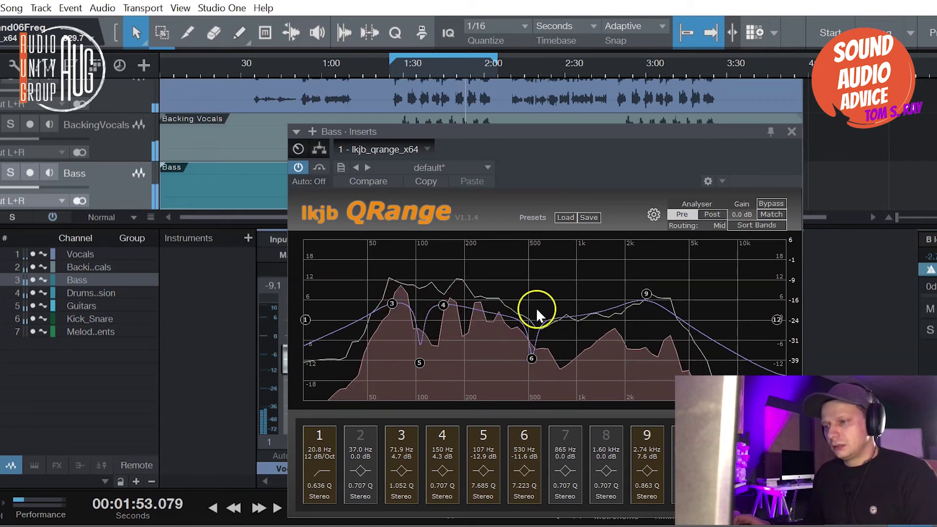
click(318, 167)
click(321, 166)
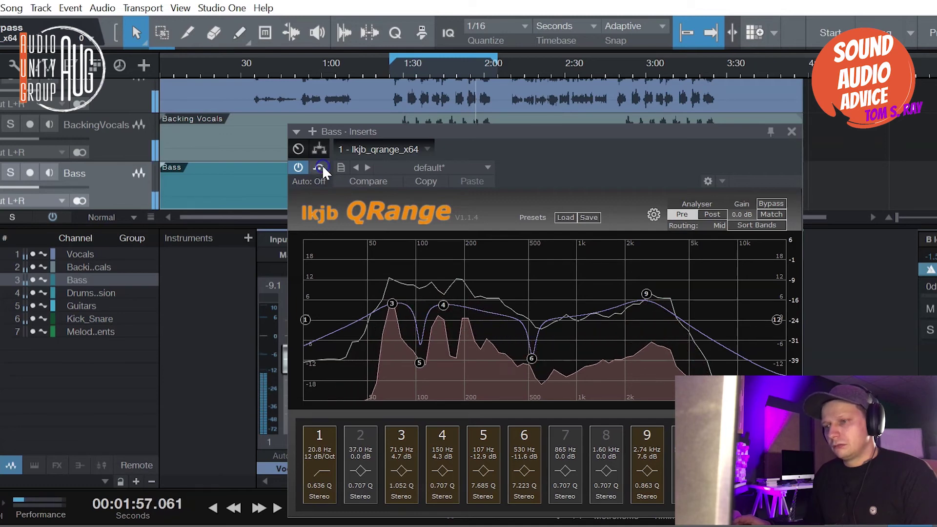
click(801, 133)
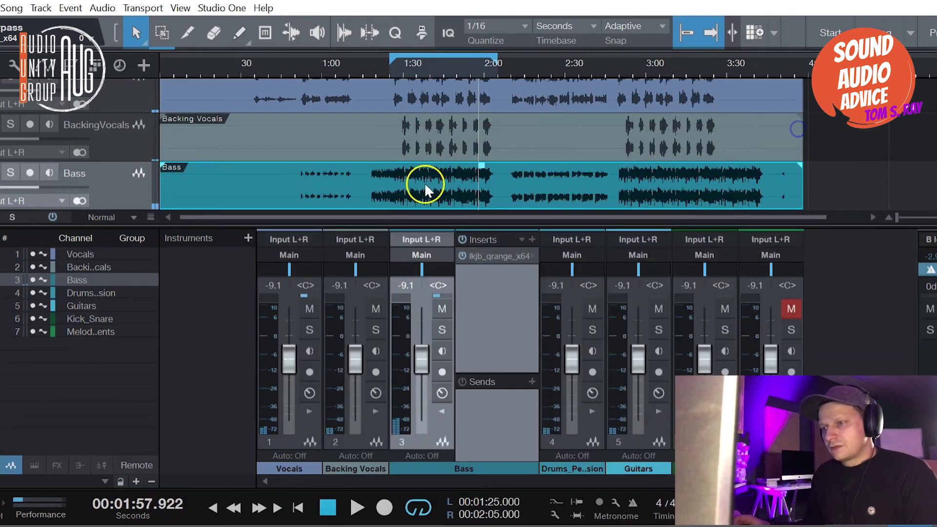
Select the Kick _ Snare track and insert the lkjb QRange EQ on its channel.
click(477, 223)
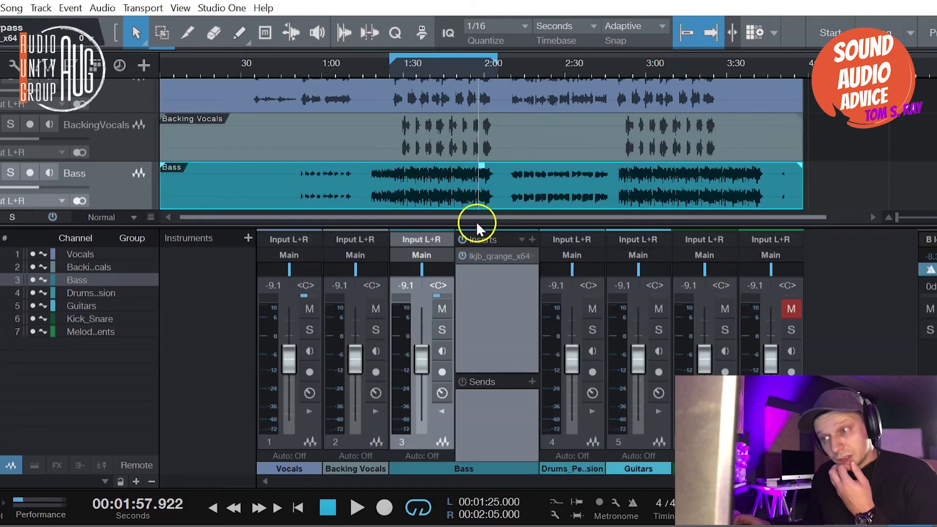
scroll(481, 144, down, 3)
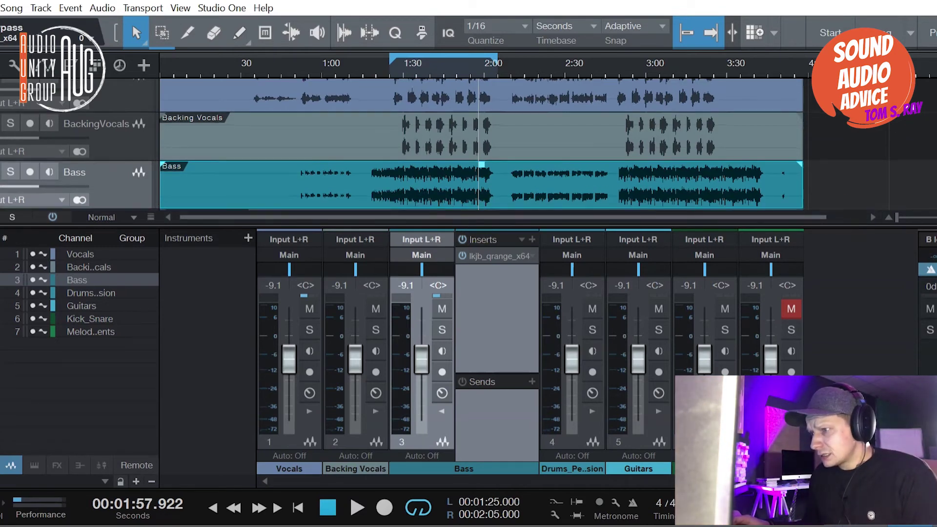
scroll(49, 139, down, 2)
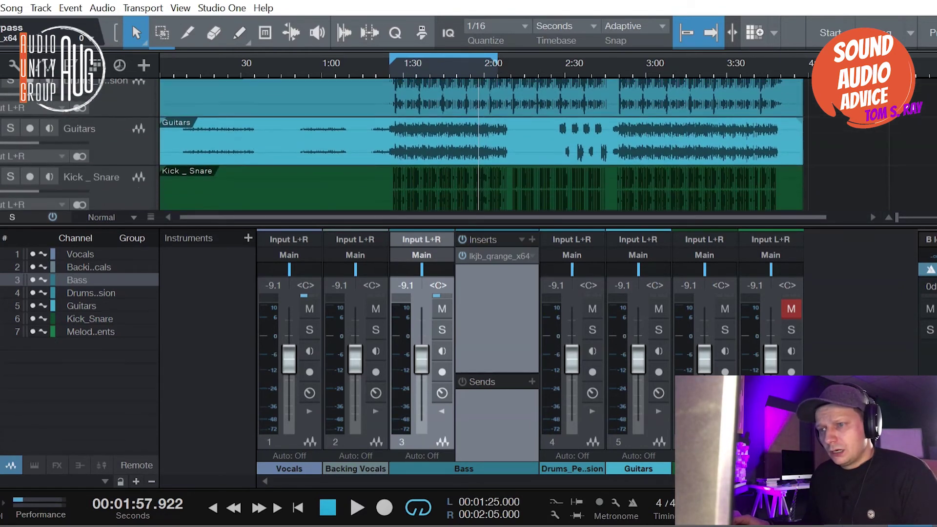
click(112, 151)
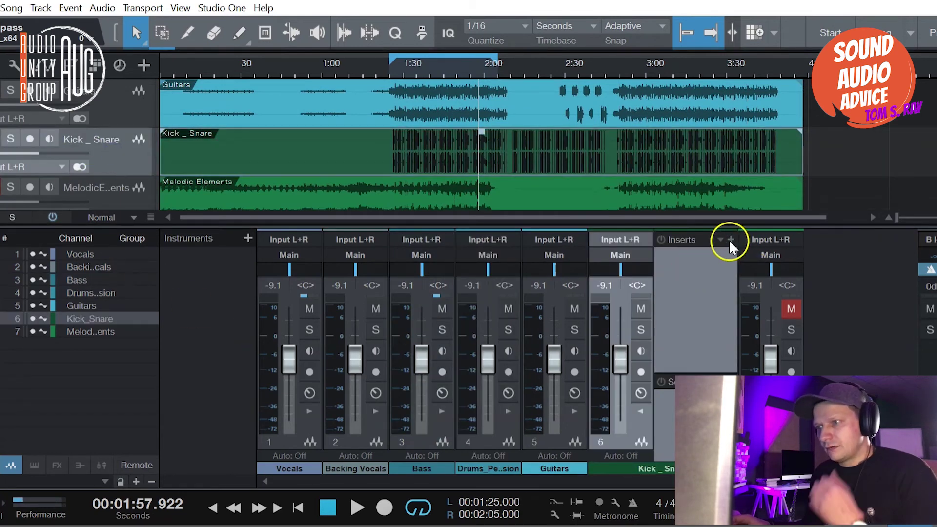
click(731, 240)
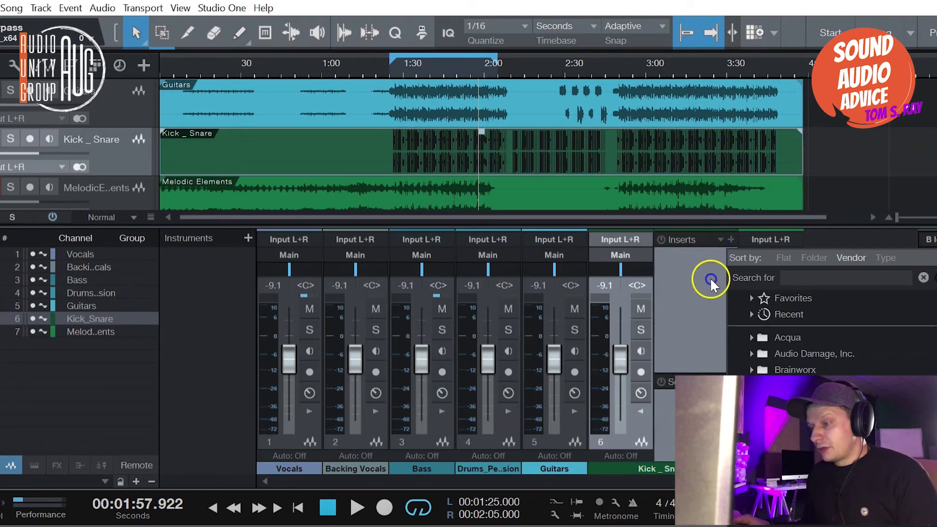
scroll(830, 332, down, 4)
drag(800, 391, 594, 383)
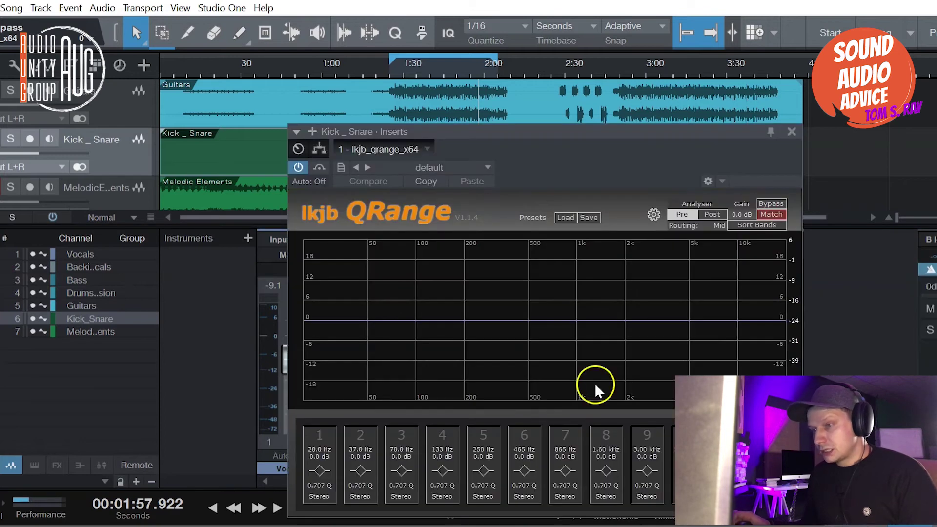
Enable band 1 as a 12 dB/Oct low cut at about 21.1 Hz with a Q of 0.475.
click(317, 474)
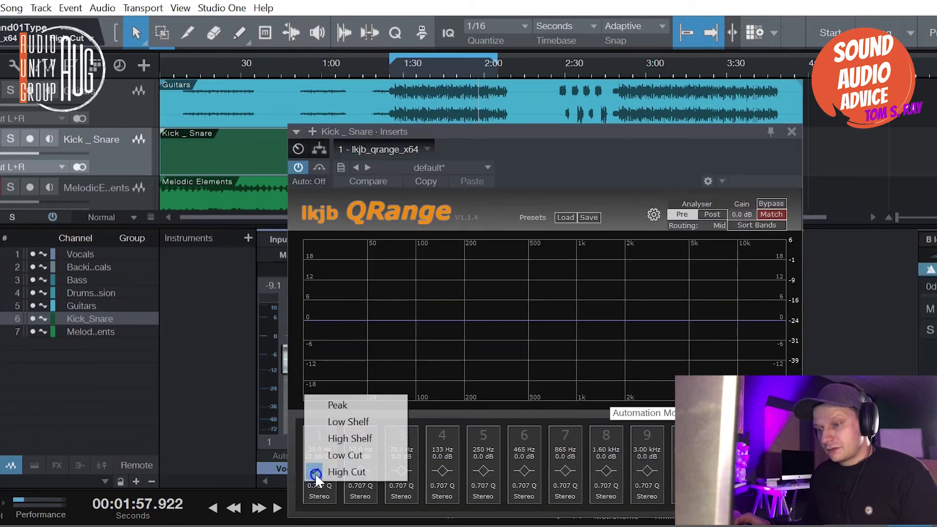
click(348, 453)
click(330, 433)
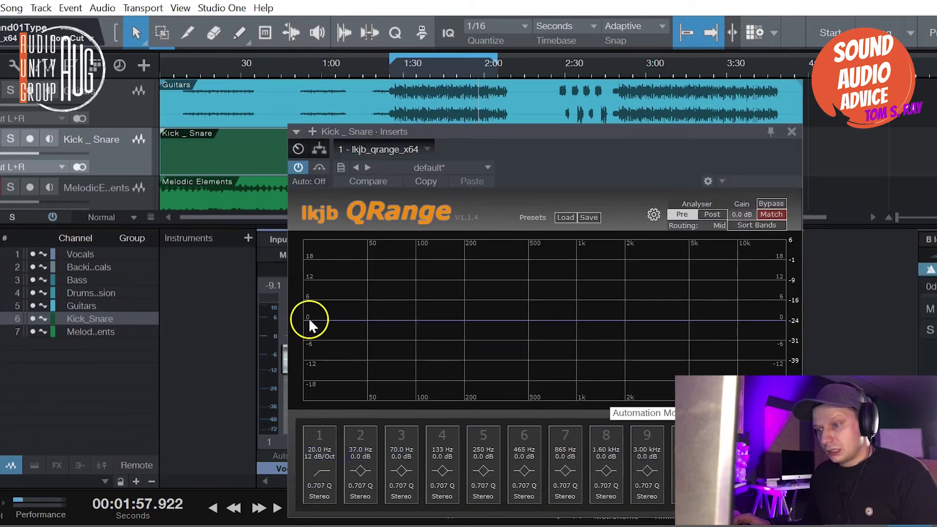
drag(306, 320, 307, 315)
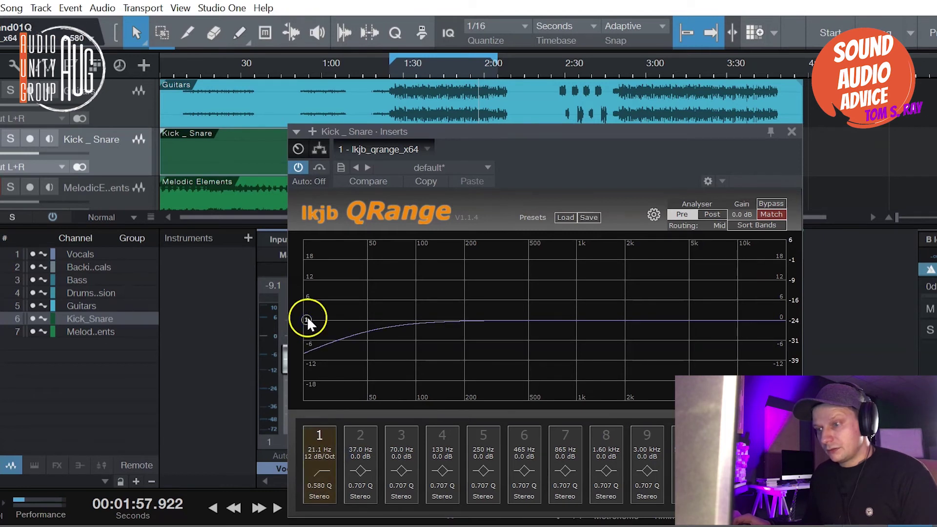
scroll(308, 322, down, 4)
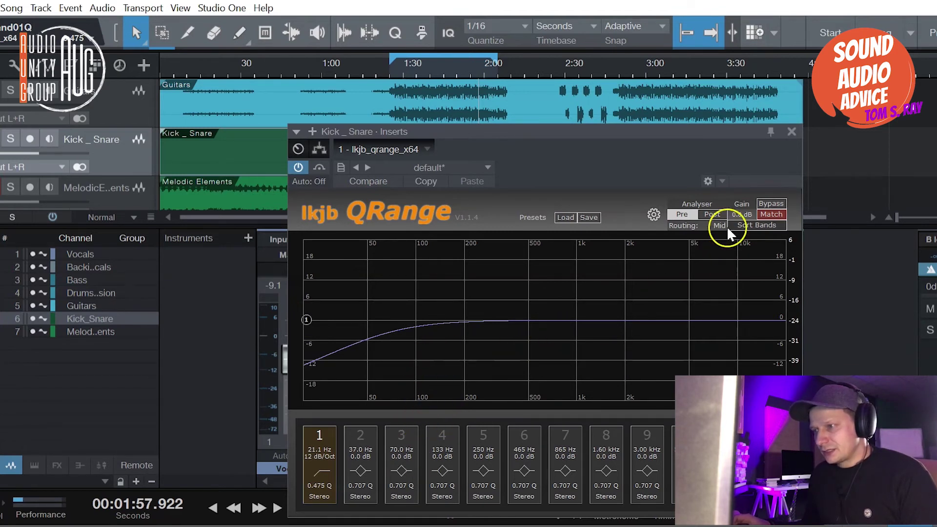
Play the song with the Kick _ Snare track soloed and reposition the EQ window to view its analyser.
key(space)
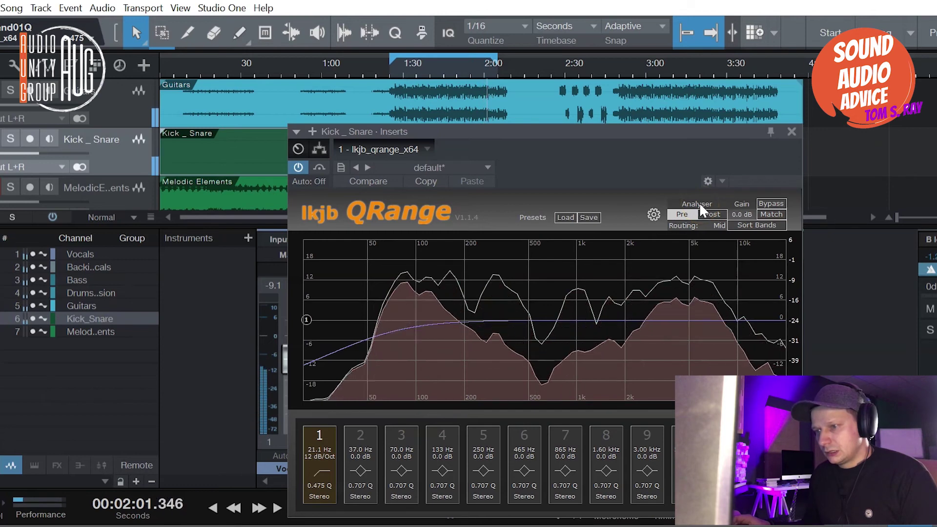
drag(391, 130, 515, 146)
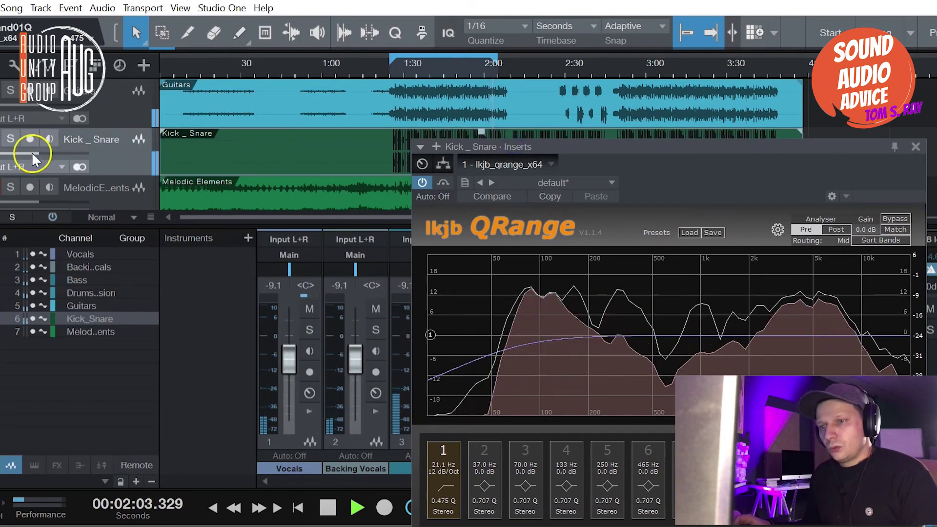
click(10, 139)
drag(629, 146, 440, 114)
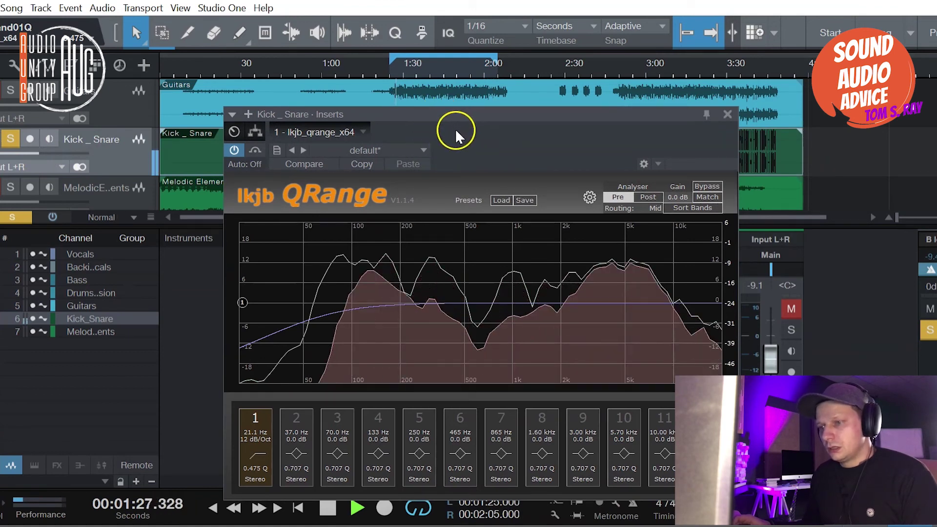
Boost band 4 by 5.7 dB at 99.4 Hz and band 7 by 3.5 dB at 1.09 kHz with a Q of 1.052, then stop playback.
double_click(350, 263)
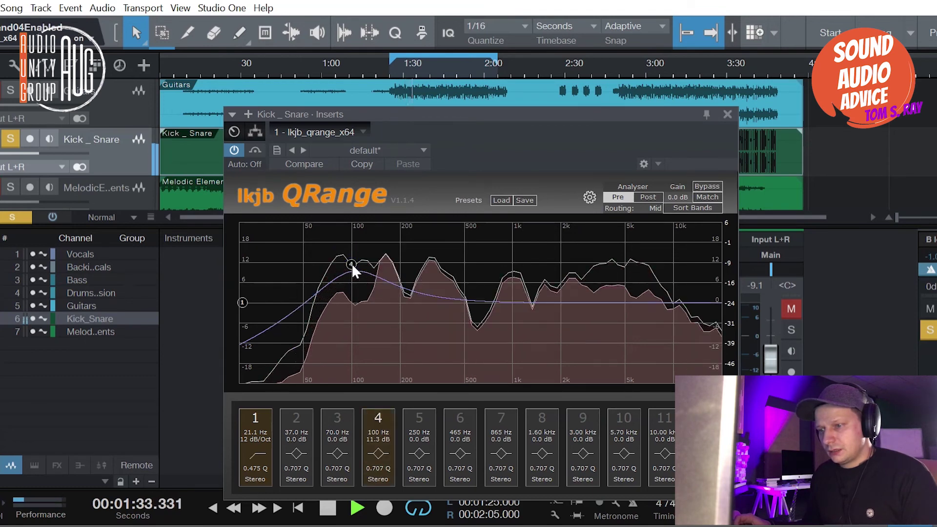
drag(351, 263, 351, 283)
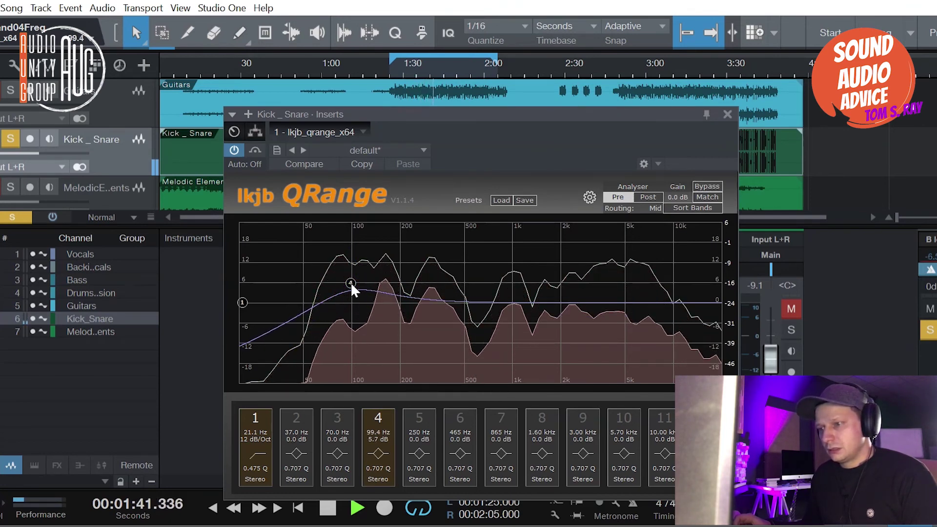
mouse_move(534, 302)
mouse_down()
mouse_move(515, 305)
mouse_move(517, 285)
mouse_move(518, 296)
mouse_move(564, 284)
mouse_move(556, 258)
mouse_move(520, 247)
mouse_move(519, 291)
mouse_up()
scroll(516, 291, up, 3)
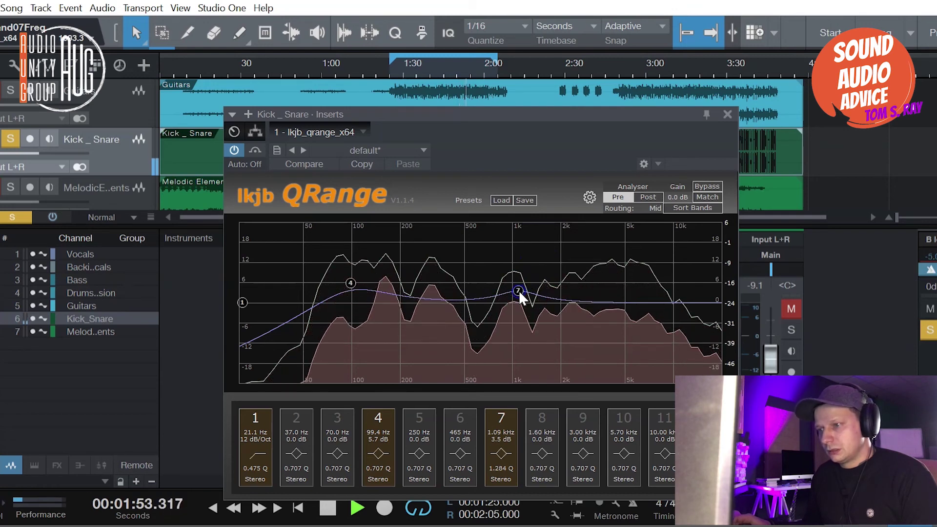
scroll(519, 290, down, 2)
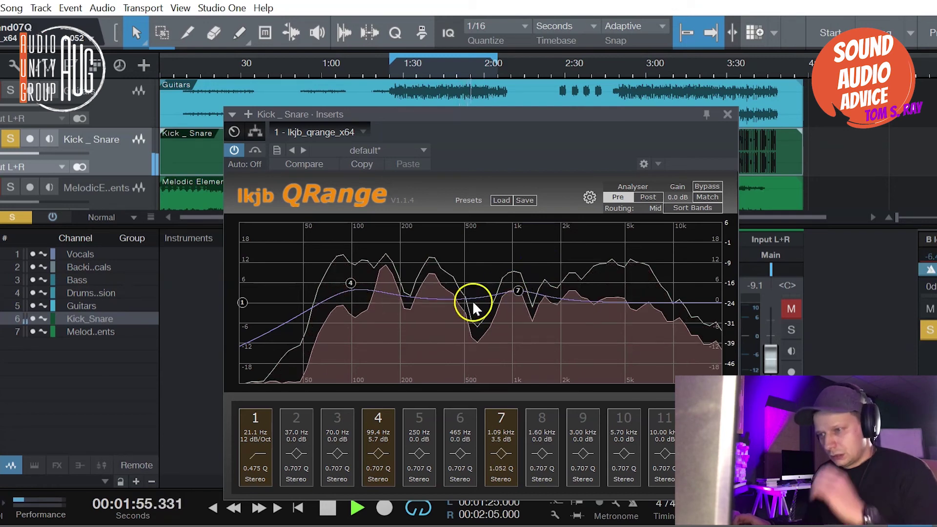
key(space)
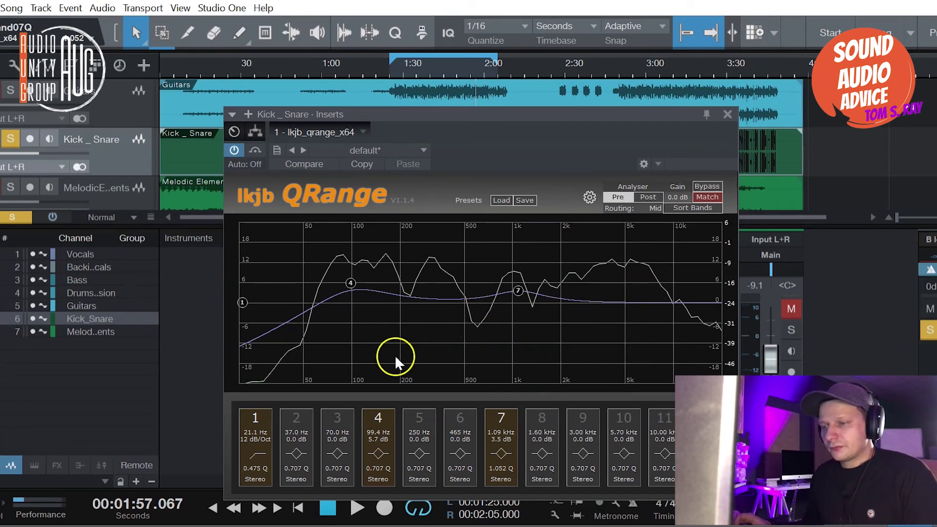
Add band 5 as a narrow cut at about 146 Hz with -8.9 dB and a Q of 16.
double_click(386, 294)
scroll(385, 294, up, 5)
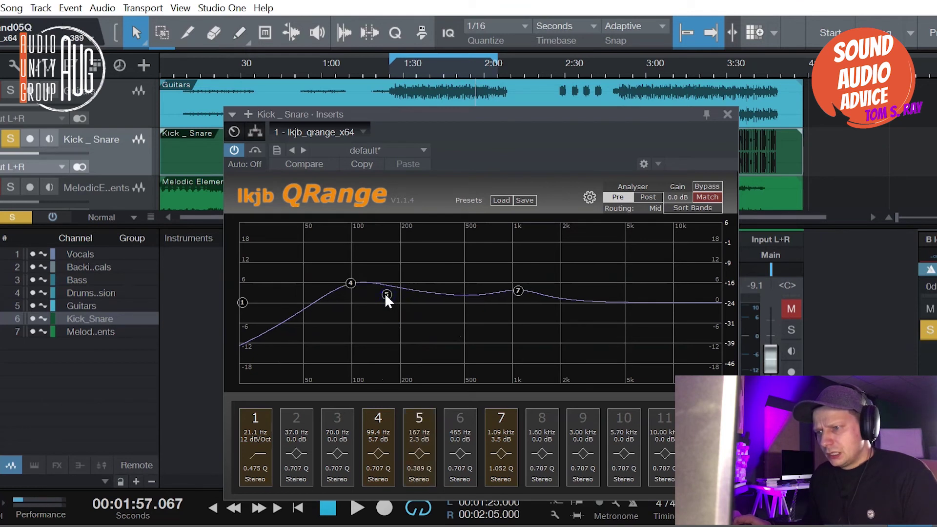
drag(385, 294, 377, 331)
scroll(385, 320, up, 2)
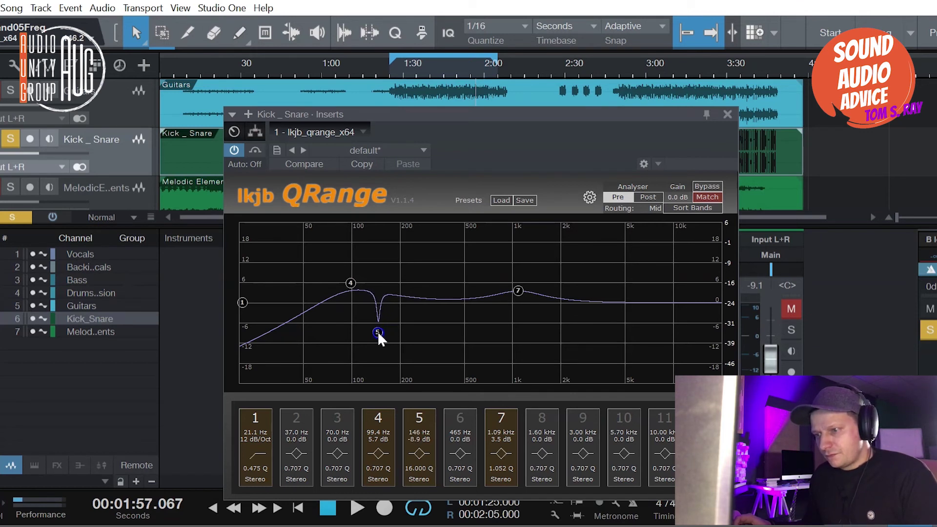
Add band 2 as a narrow -10.5 dB cut at 70.8 Hz with Q 16 and band 3 at 46.3 Hz with 0.9 dB and Q 0.300.
double_click(317, 300)
drag(318, 300, 327, 339)
double_click(319, 298)
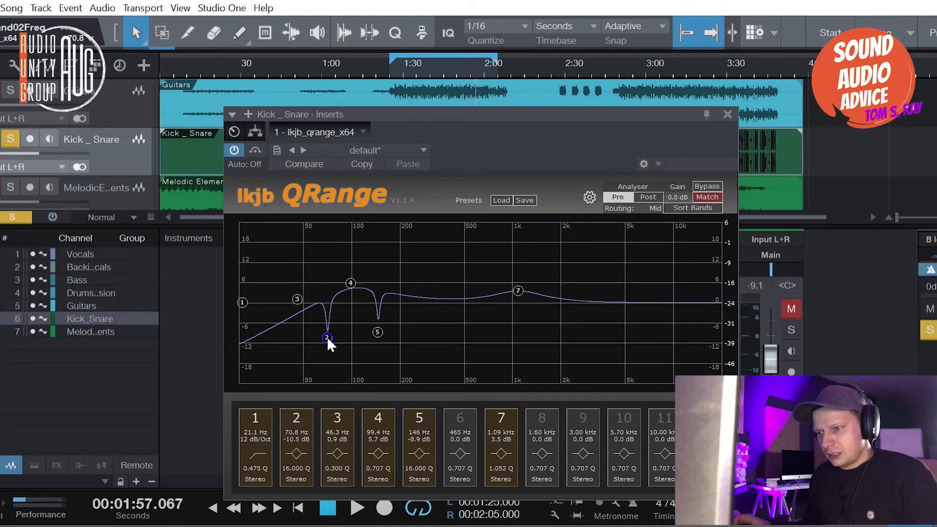
Play the kick and snare, unsolo the track, close its EQ and hide the mixer while listening to the full mix.
key(space)
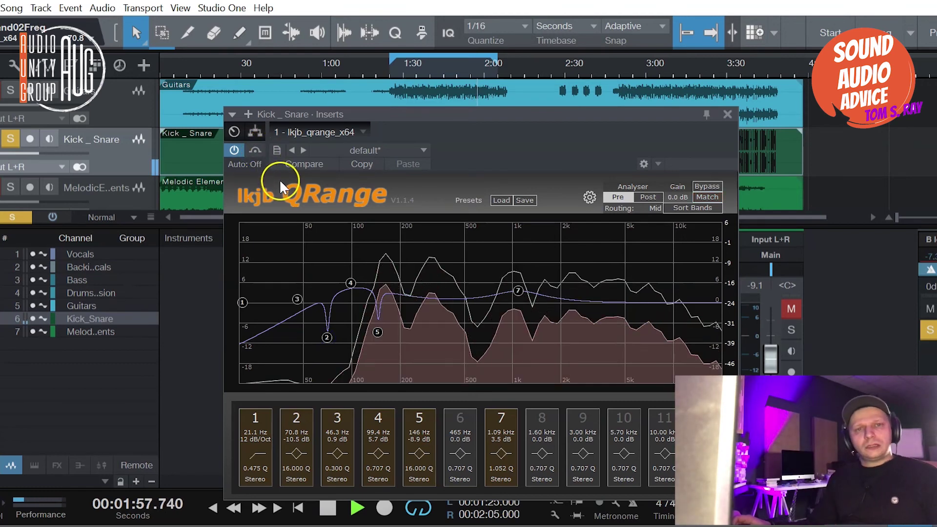
click(10, 138)
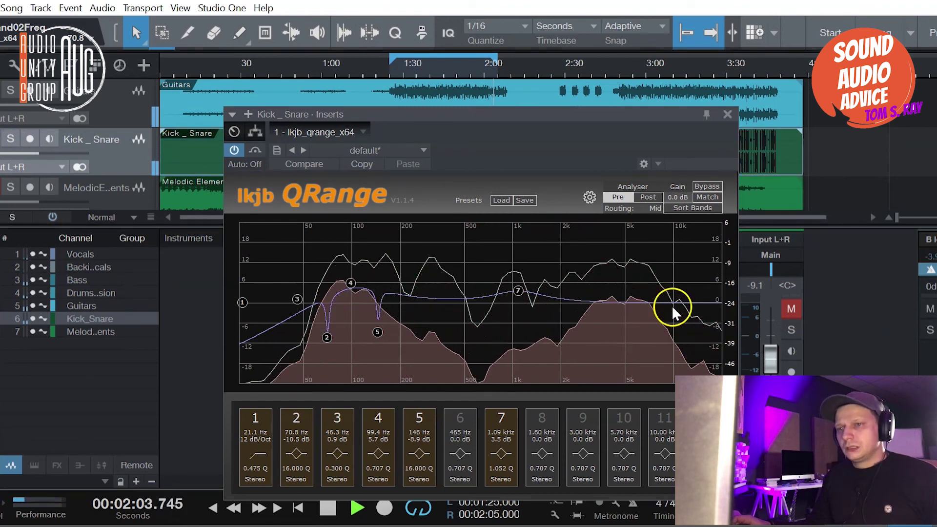
click(728, 114)
key(F3)
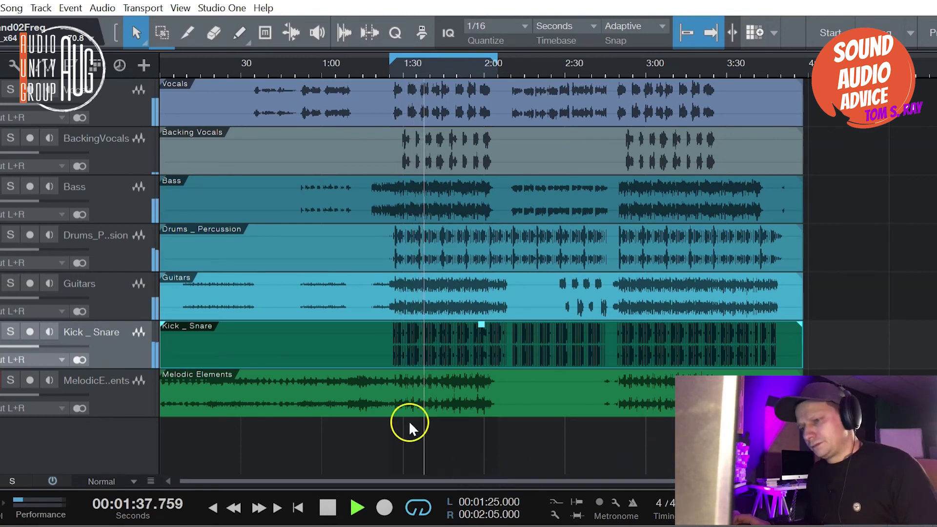
key(space)
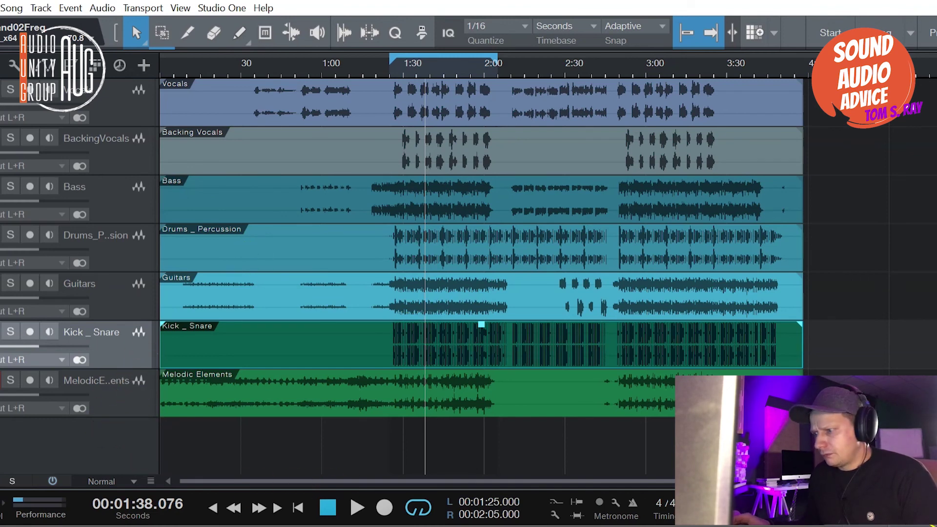
Reopen the mixer and the Kick _ Snare EQ, view band 9's channel routing options and close the EQ window.
click(881, 524)
double_click(714, 259)
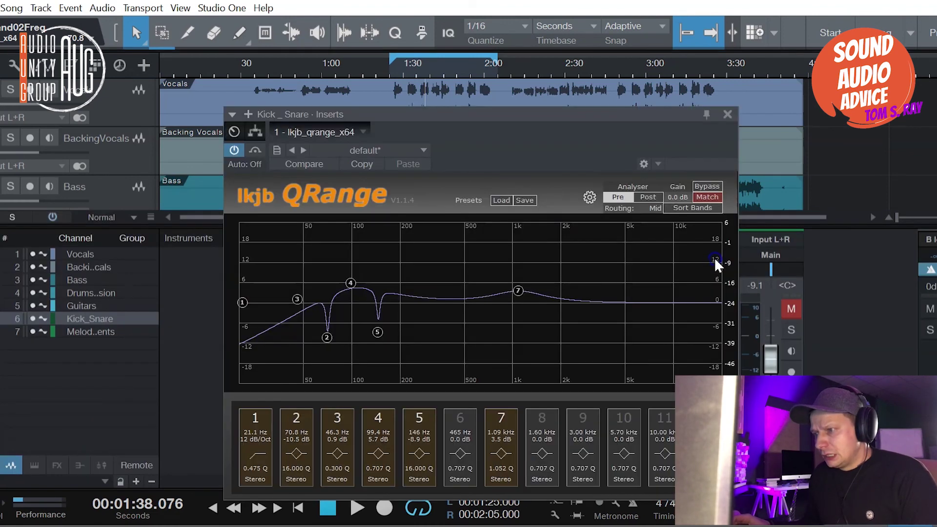
click(576, 479)
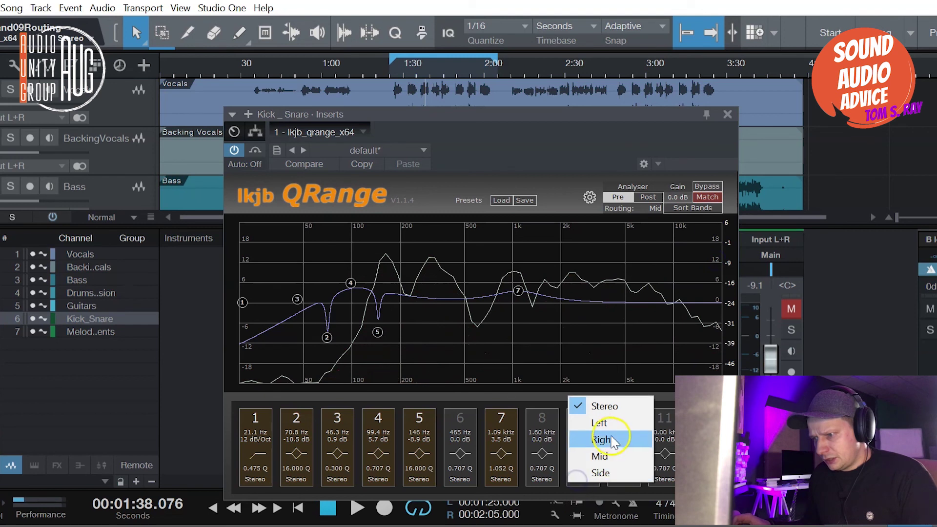
click(654, 206)
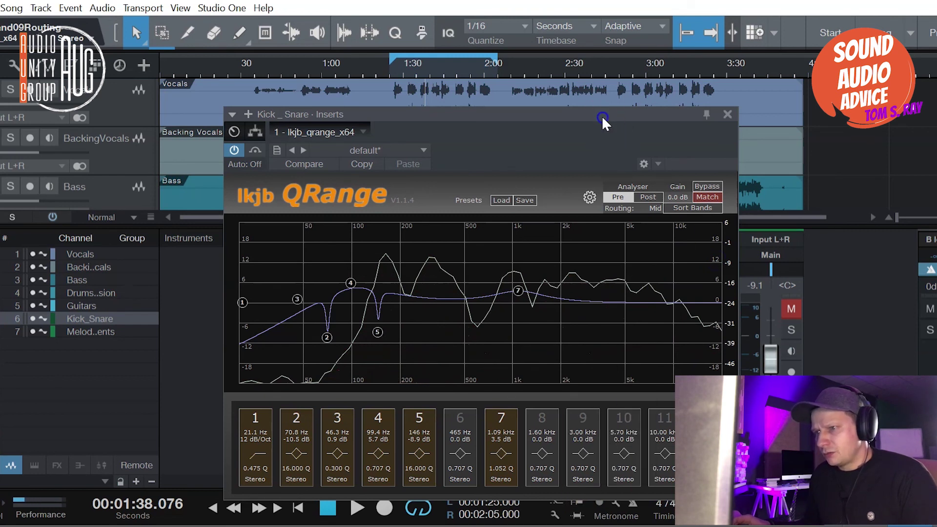
click(727, 113)
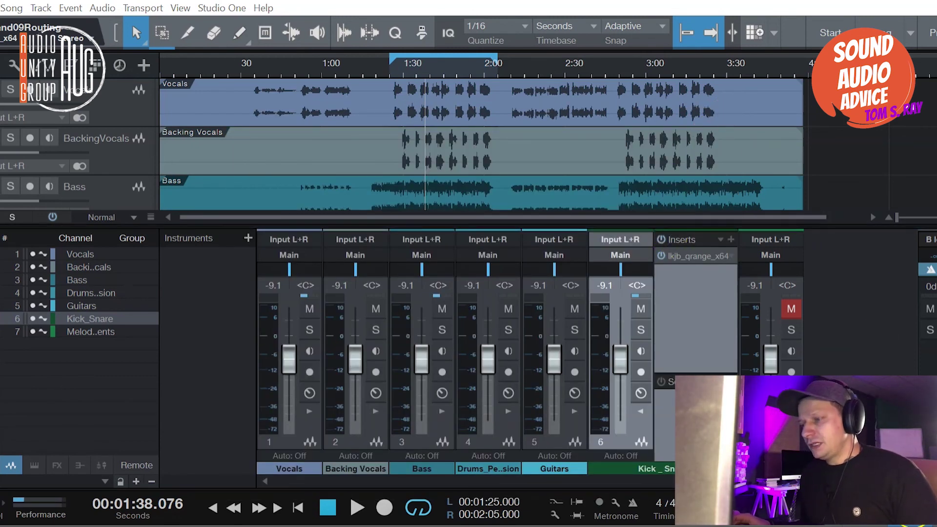
Bring up the Kick _ Snare EQ again and move its window so the curve and bands are in view.
click(567, 362)
click(691, 255)
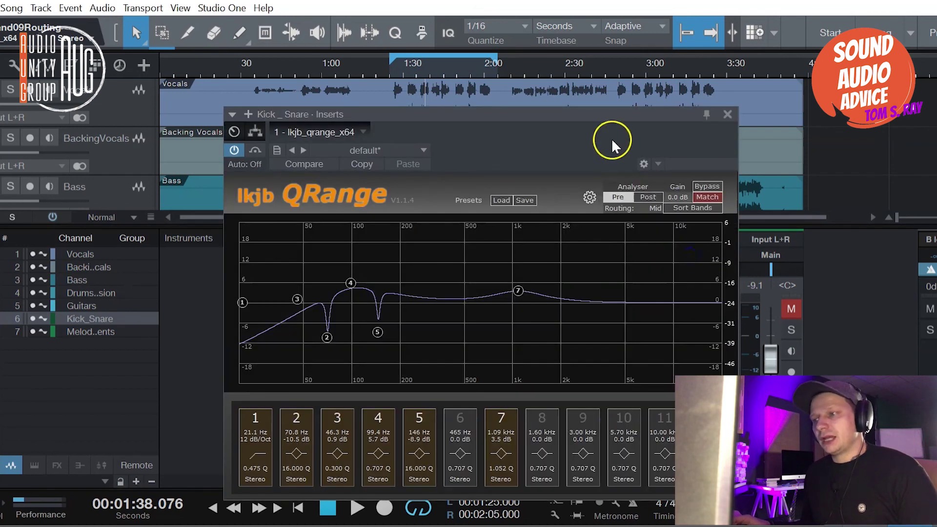
drag(611, 116, 639, 94)
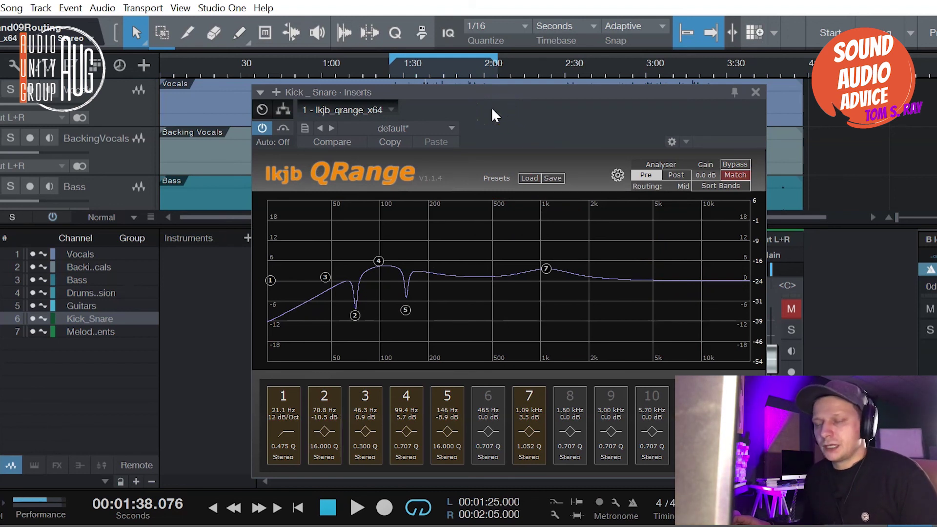
click(486, 126)
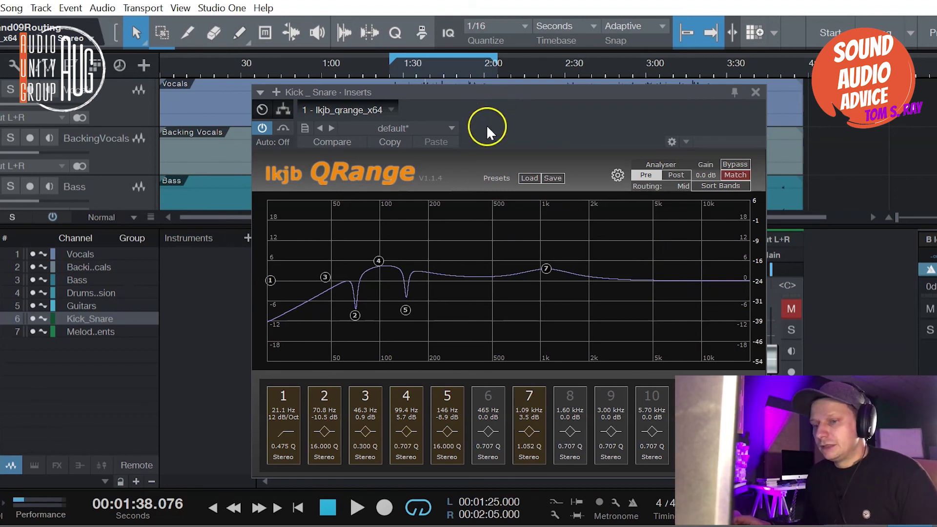